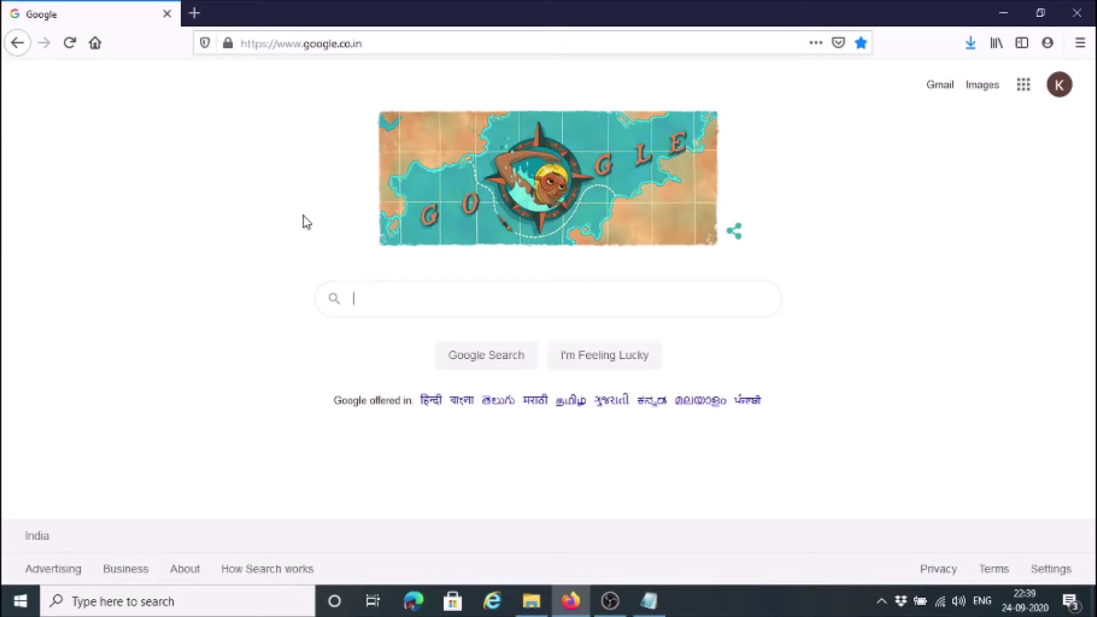
Search Google for "code blocks" and open the official Code::Blocks website from the results
text(code blo)
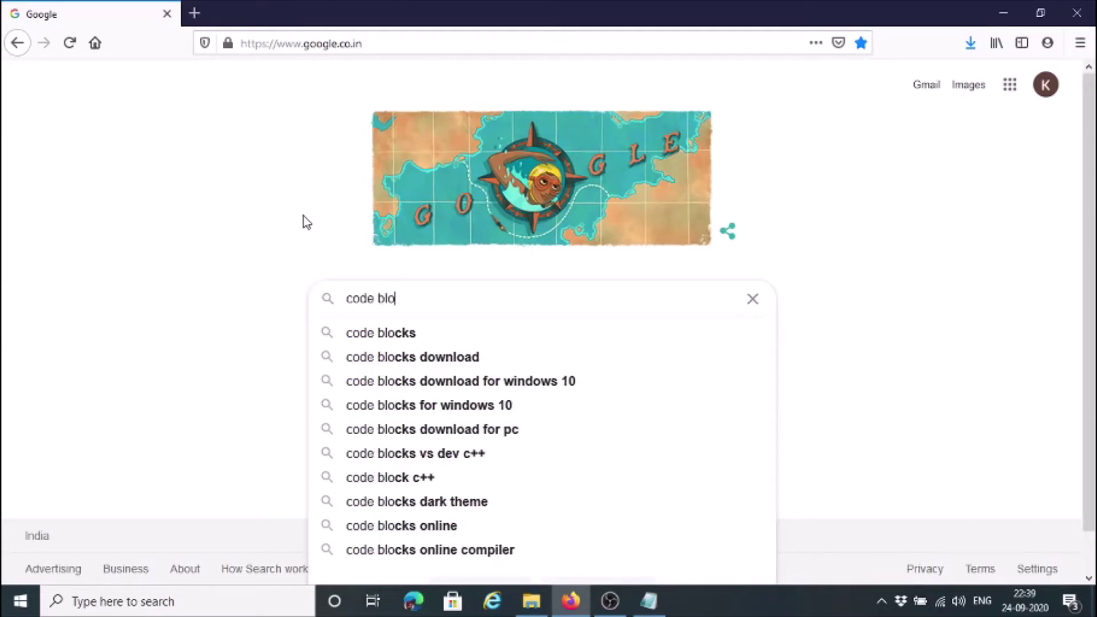
key(Down)
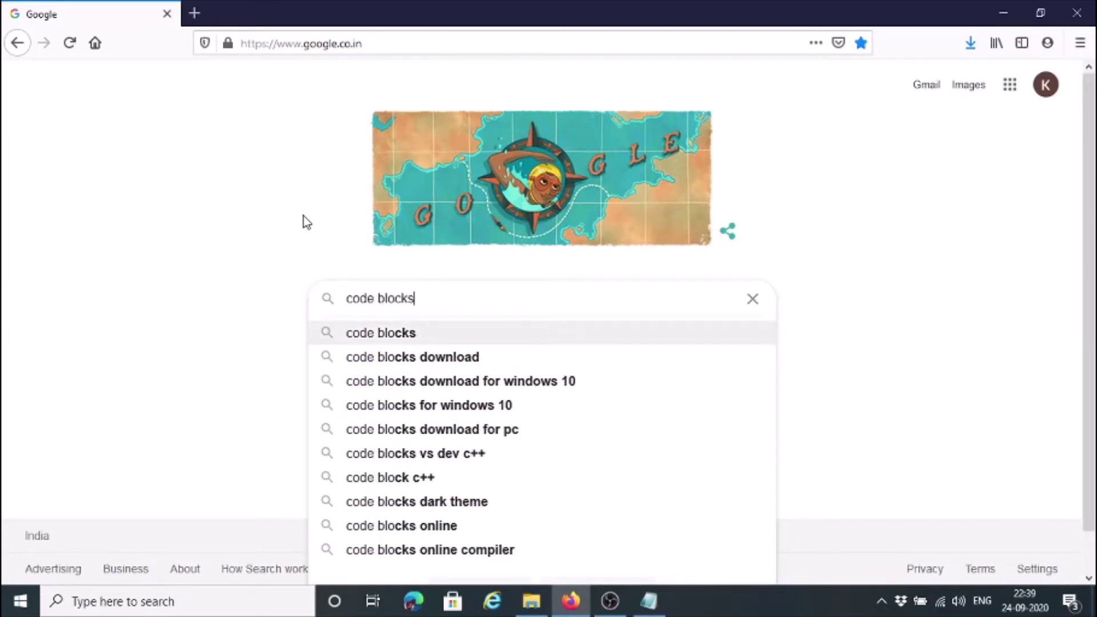
key(Return)
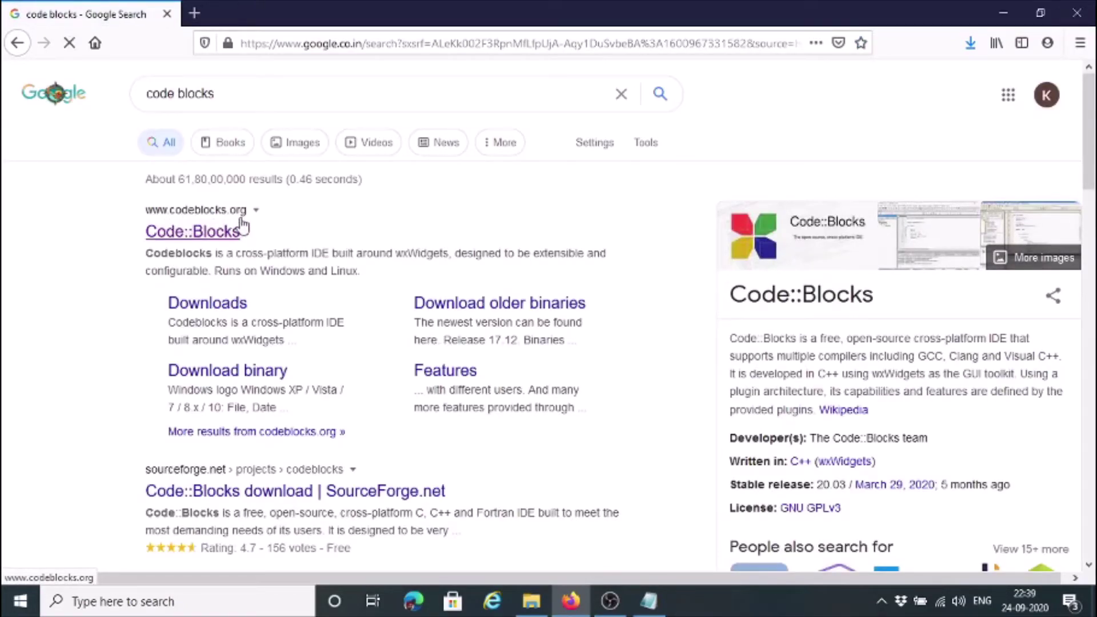
click(206, 235)
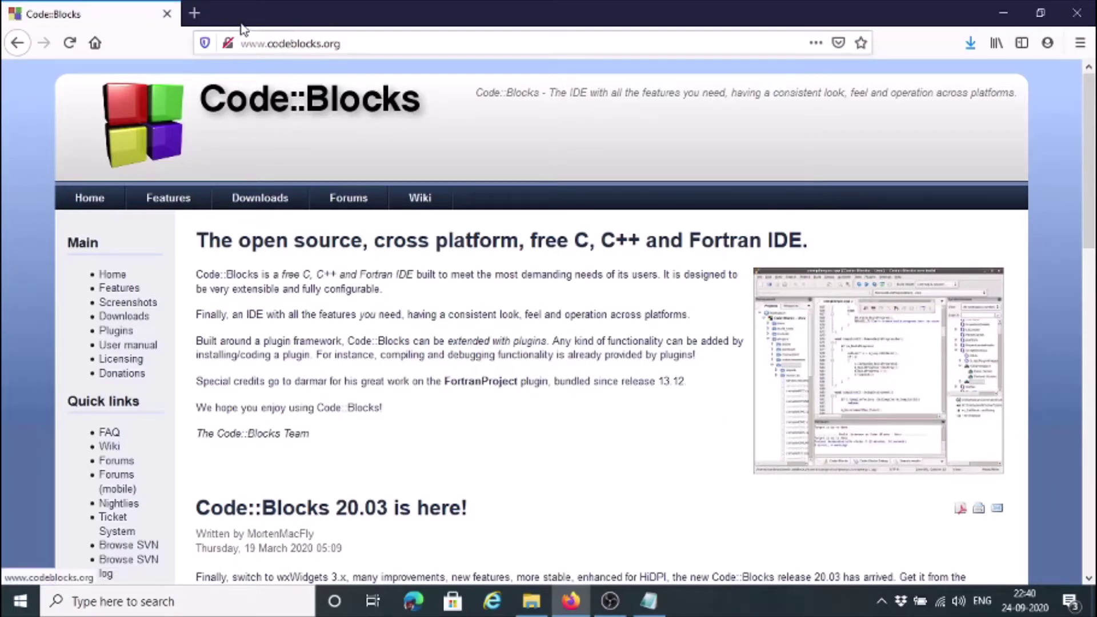
Search for "visual studio code" in a new browser tab and open the official Visual Studio Code website
click(194, 13)
click(325, 108)
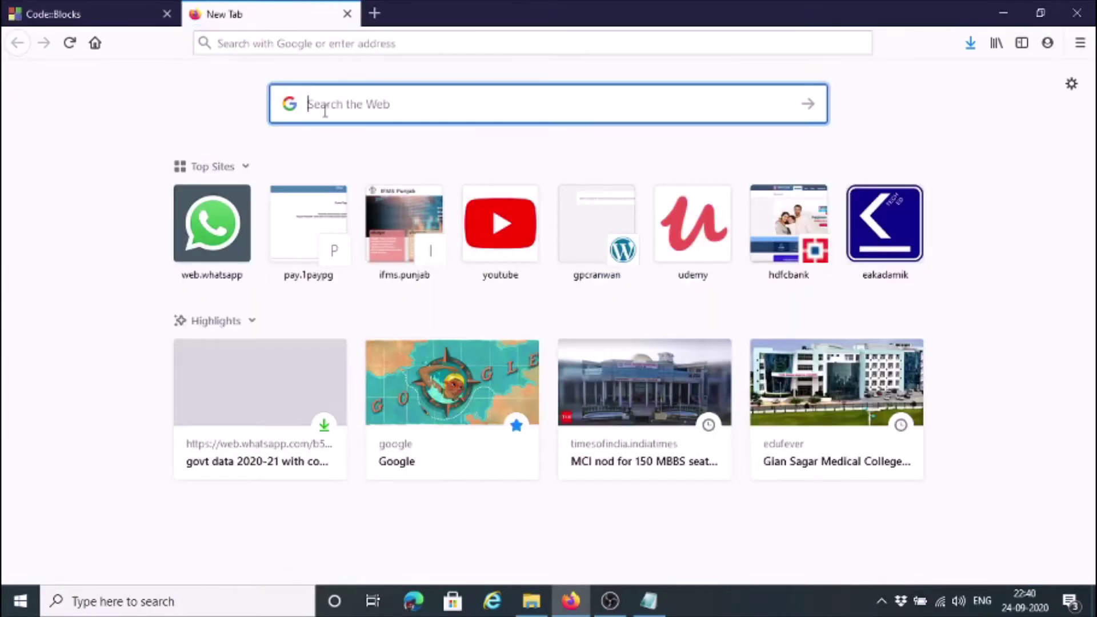
text(visu)
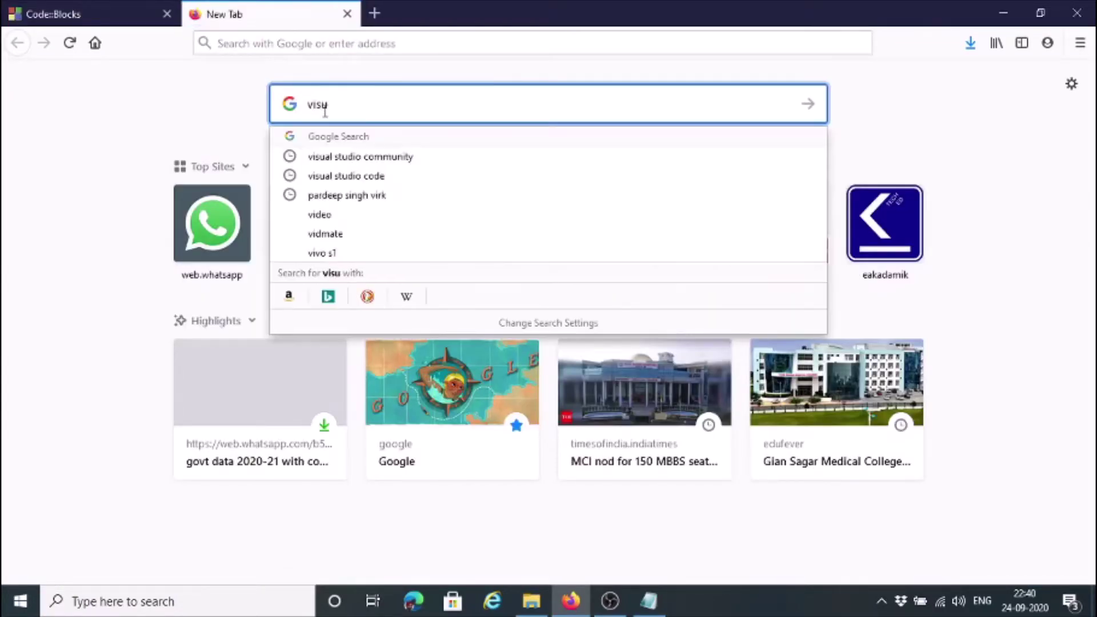
text(al s)
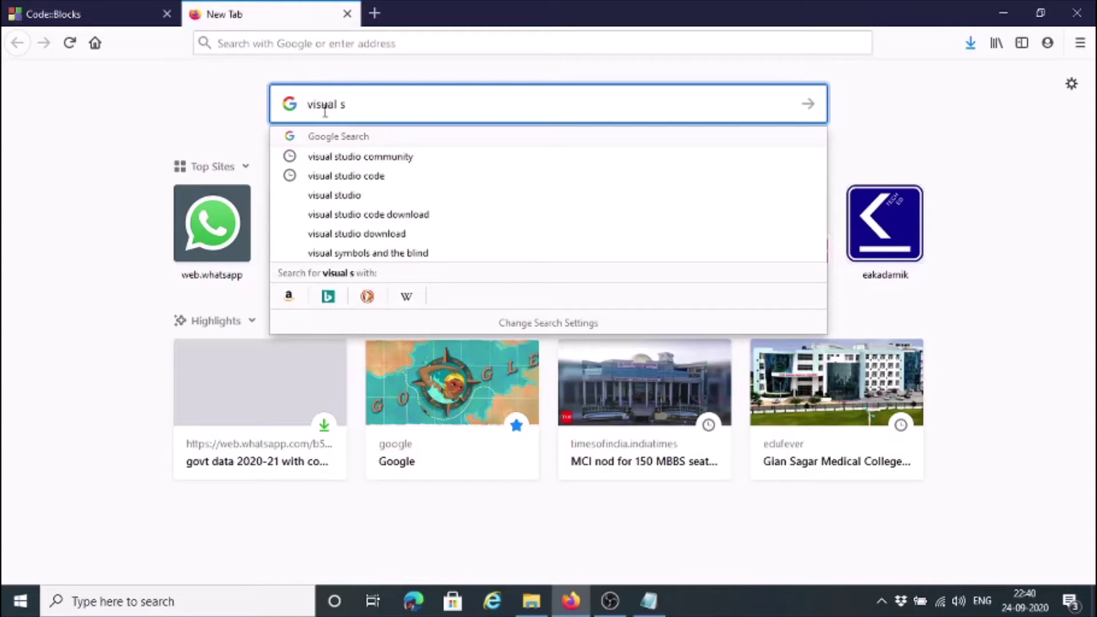
text(tudio)
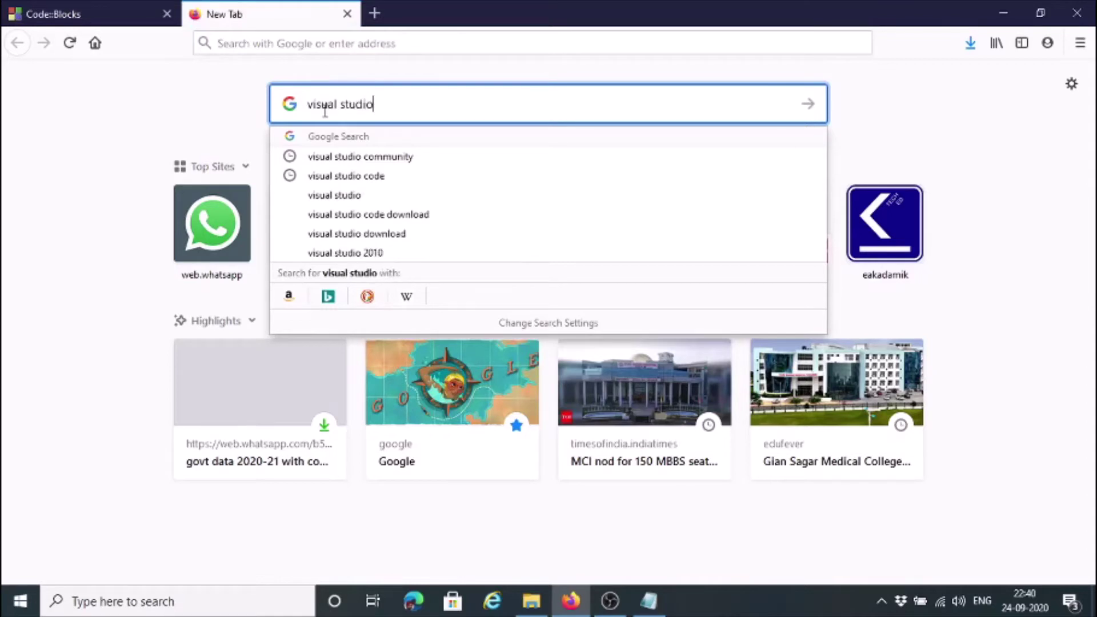
click(340, 176)
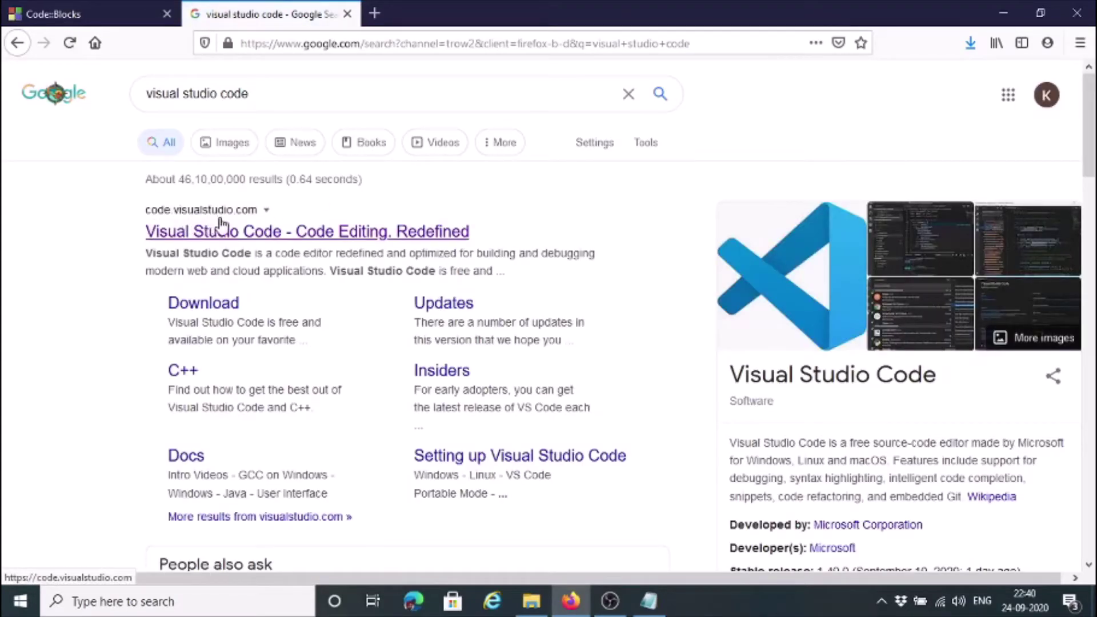
click(265, 233)
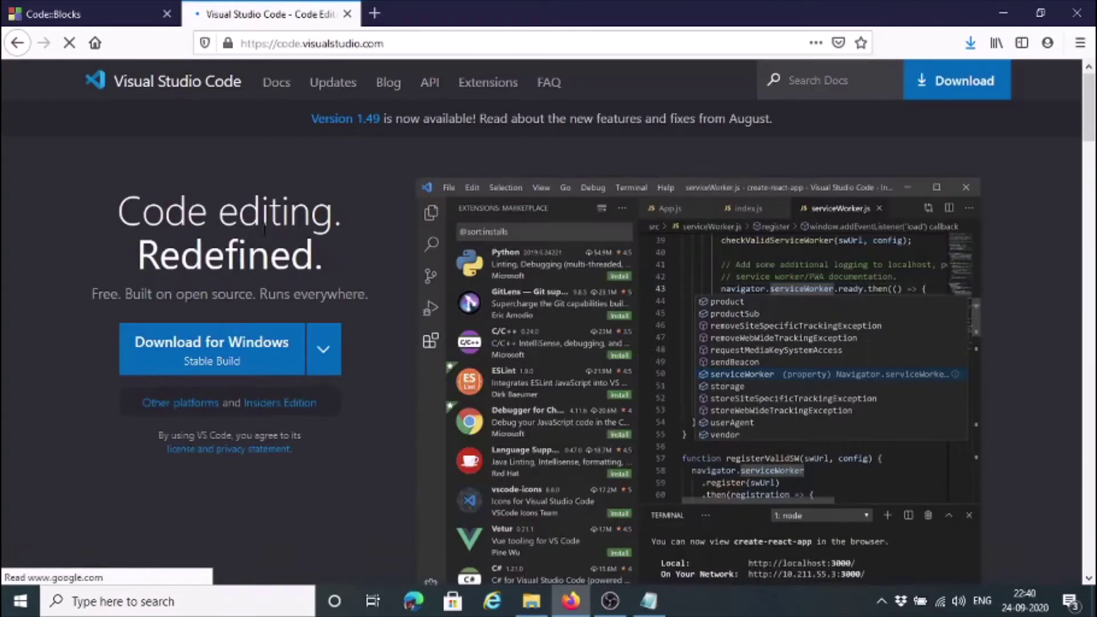
Search the web for "dev c++ for windows" in another new browser tab
click(375, 13)
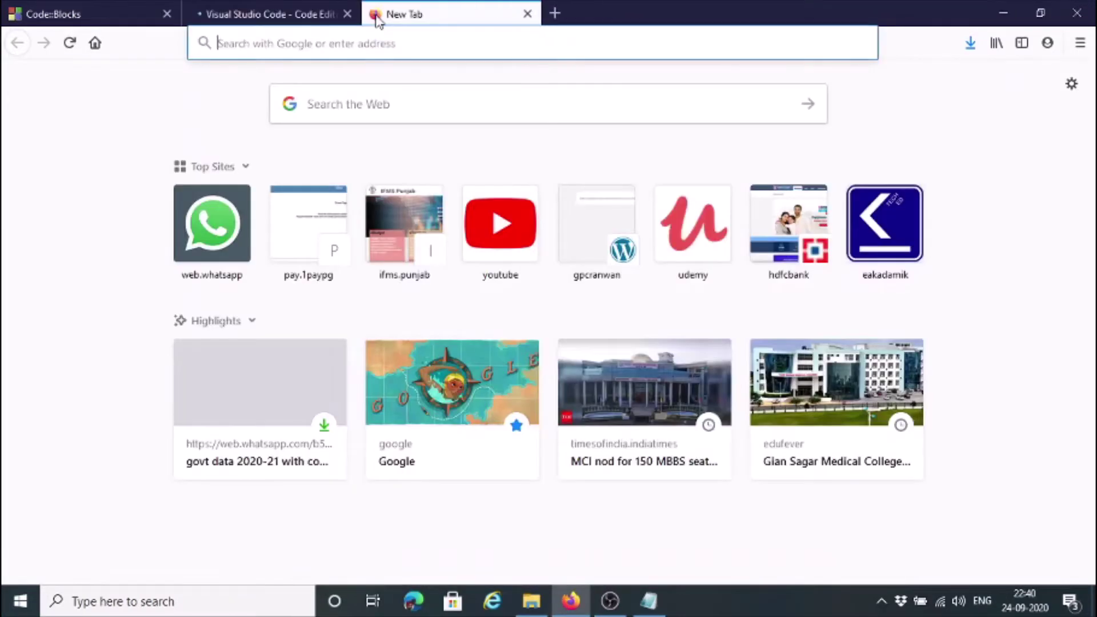
click(347, 106)
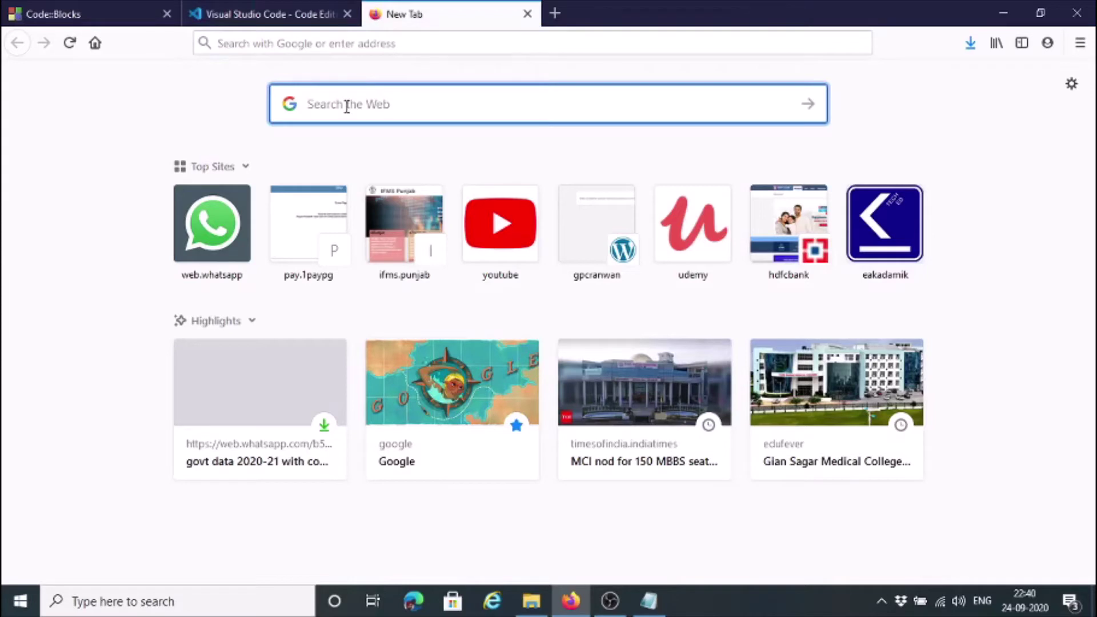
text(dev)
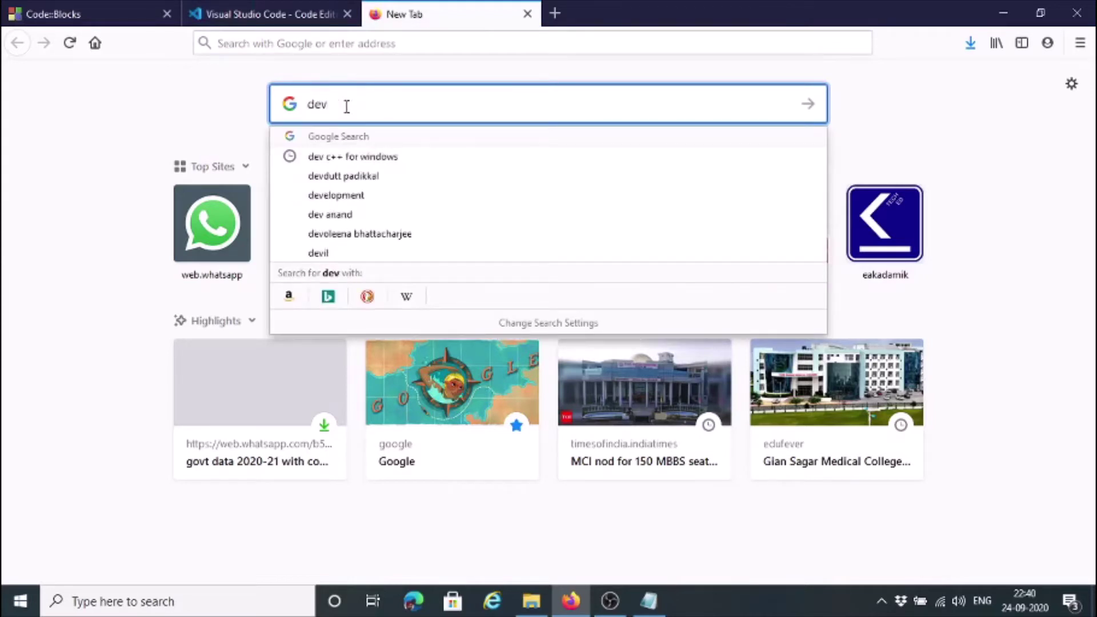
text( c)
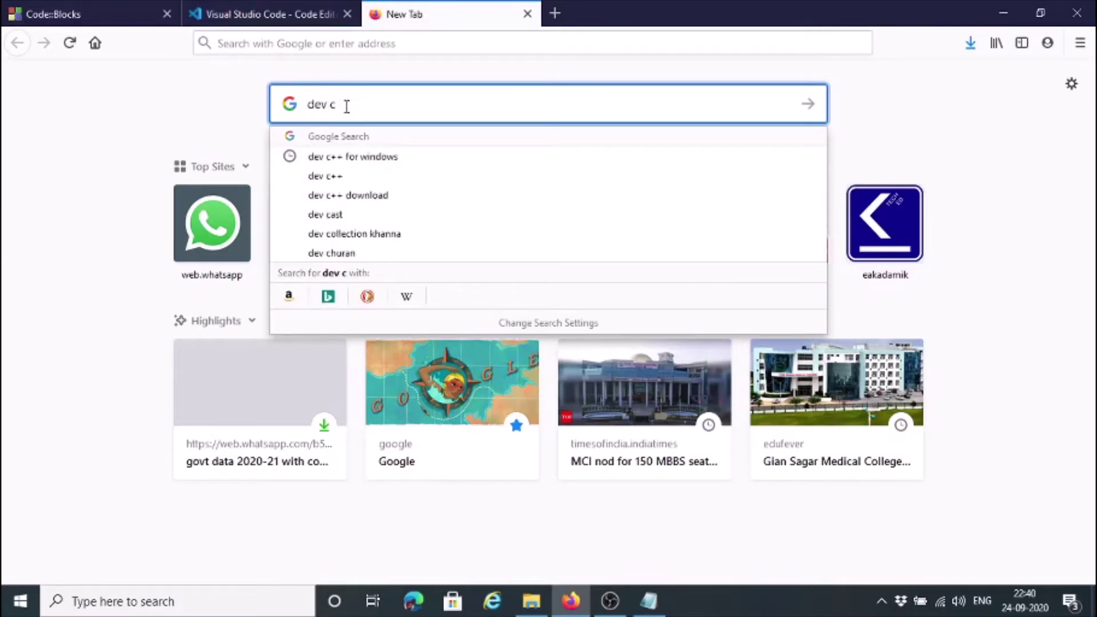
text(++)
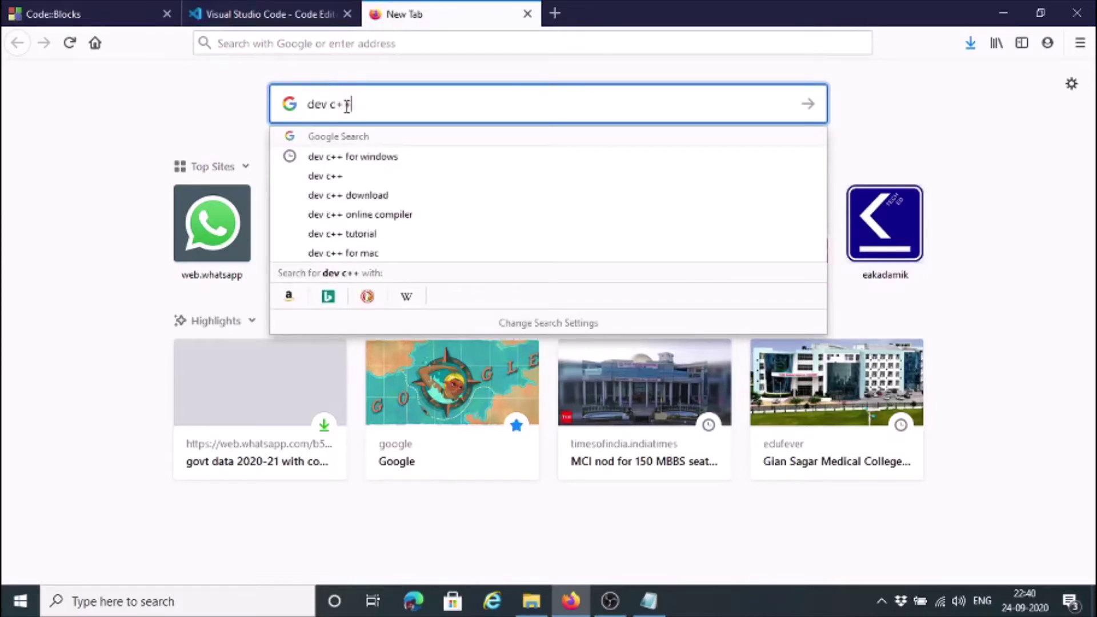
click(348, 157)
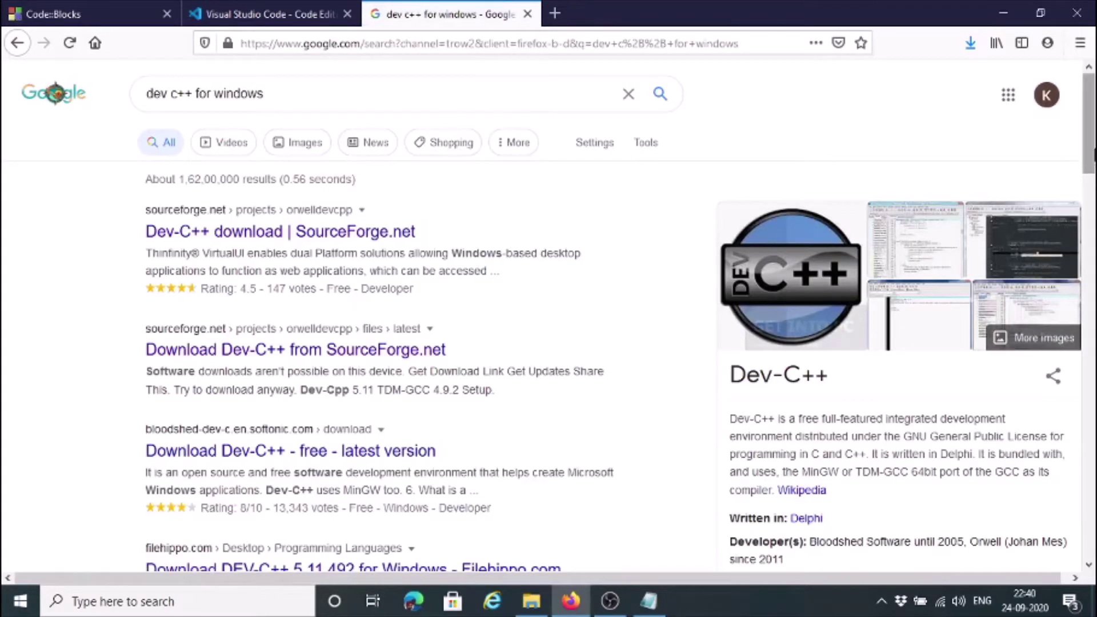
Open the SourceForge download result for Dev-C++ and save the file Dev-Cpp 5.11 TDM-GCC 4.9.2 Setup.exe
drag(1093, 145, 1093, 185)
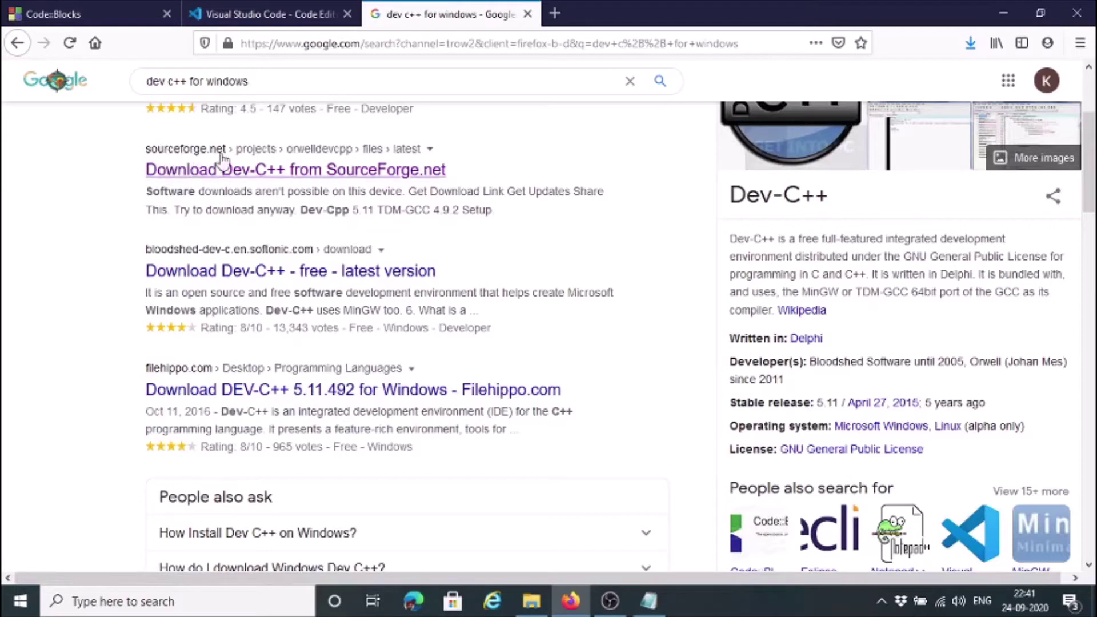
click(327, 175)
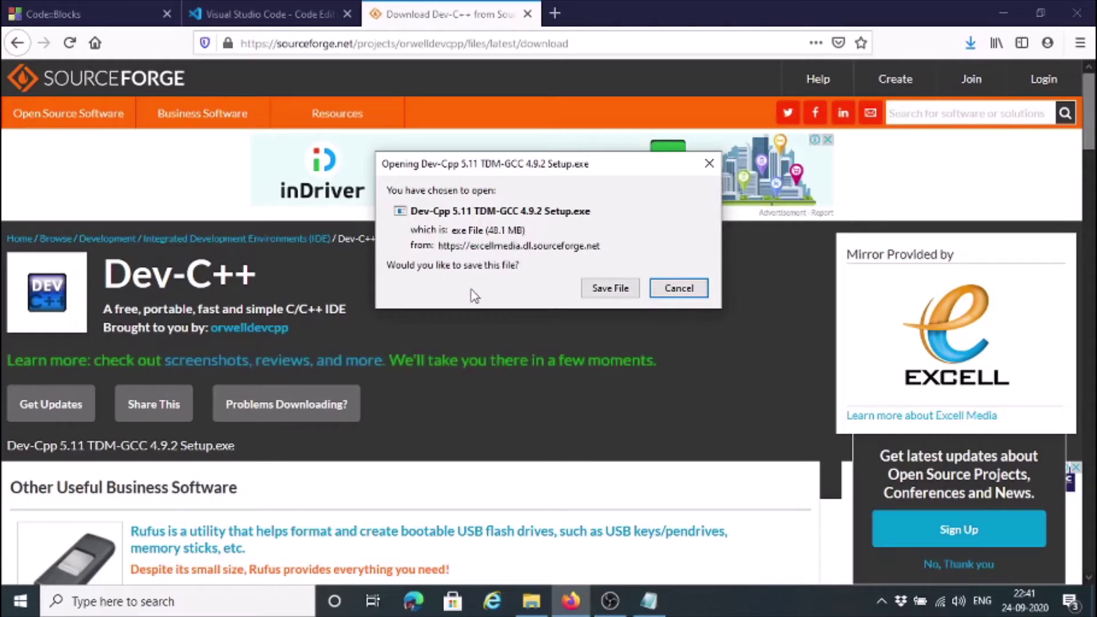
click(610, 289)
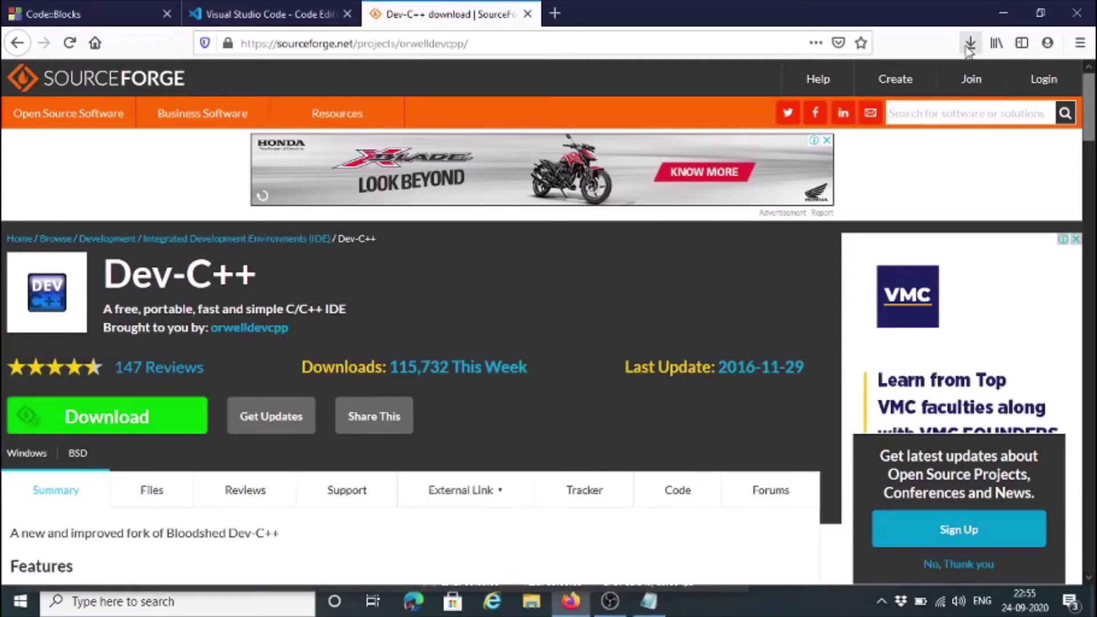
Launch the downloaded Dev-Cpp 5.11 setup file and minimize the browser and OBS windows to reveal the desktop
click(970, 45)
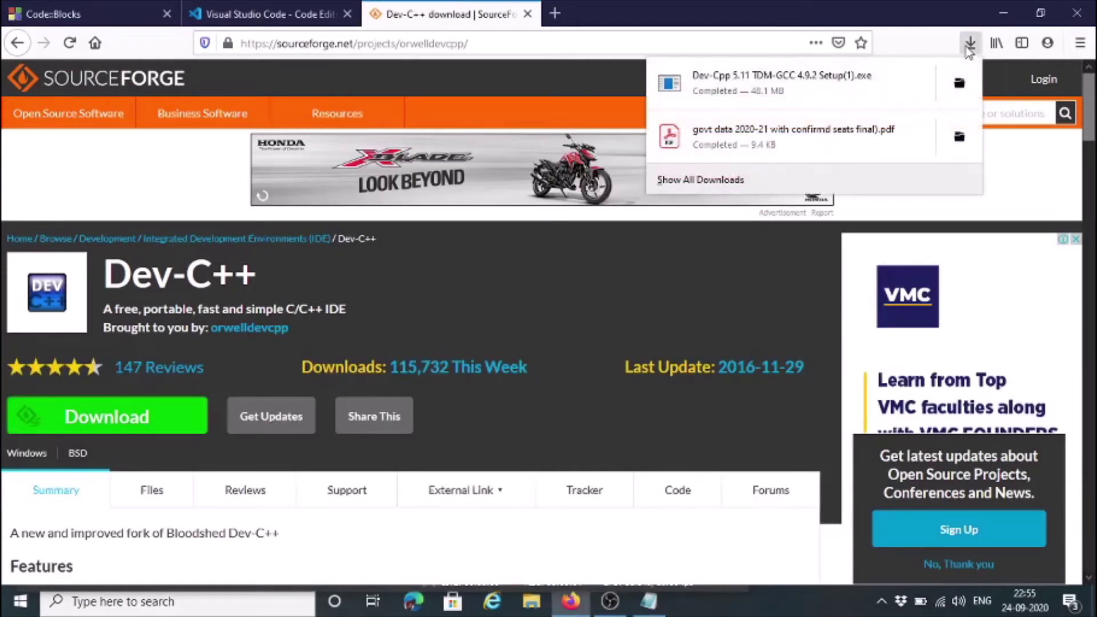
click(798, 86)
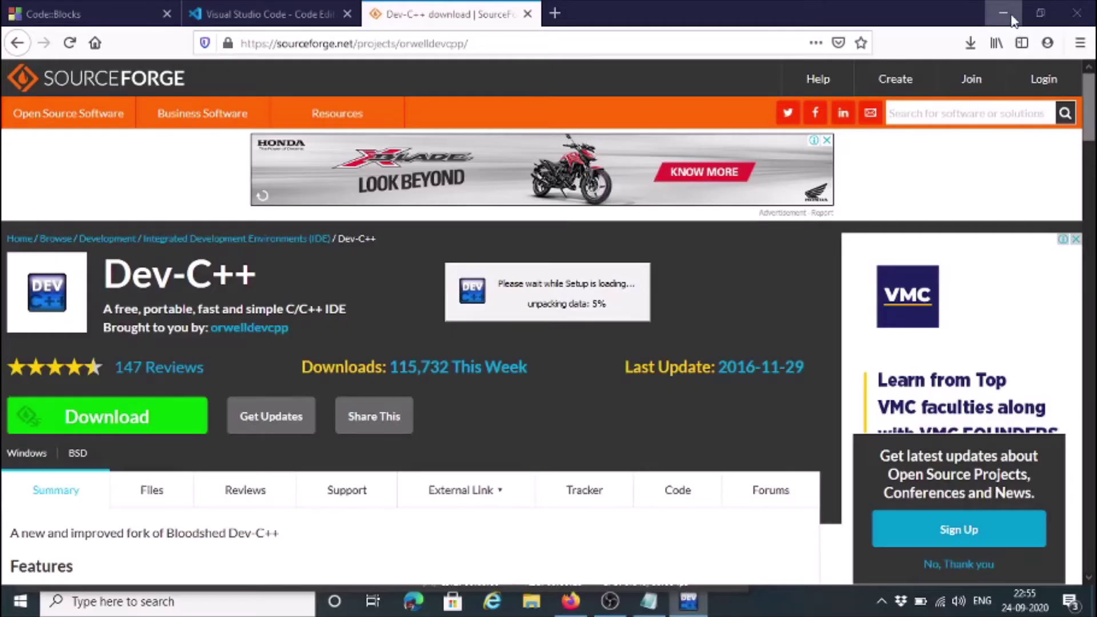
click(1010, 12)
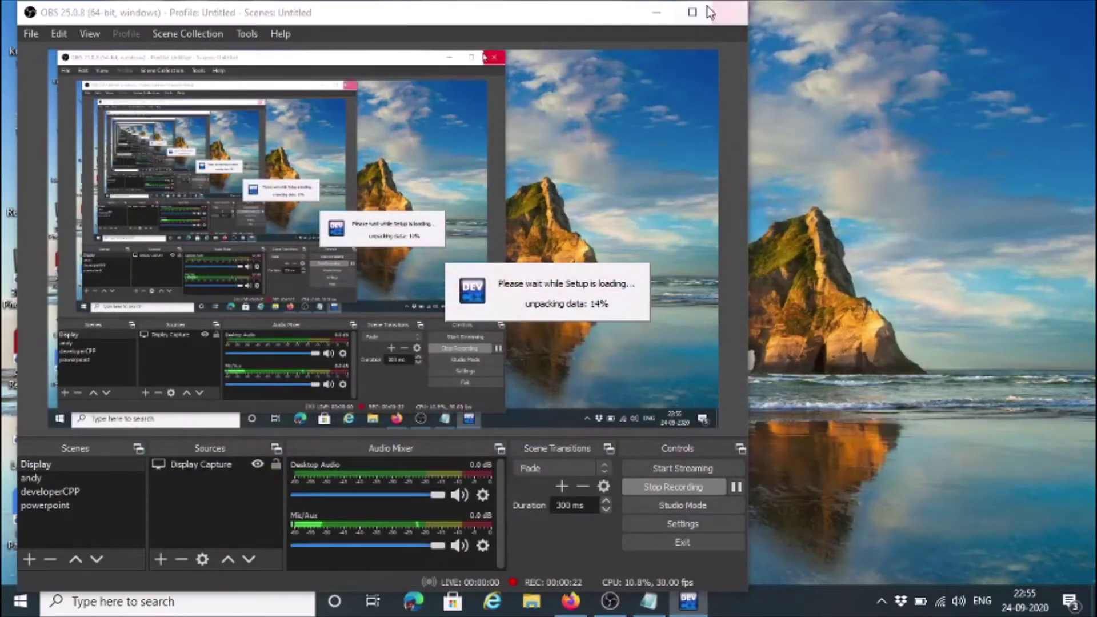
click(658, 12)
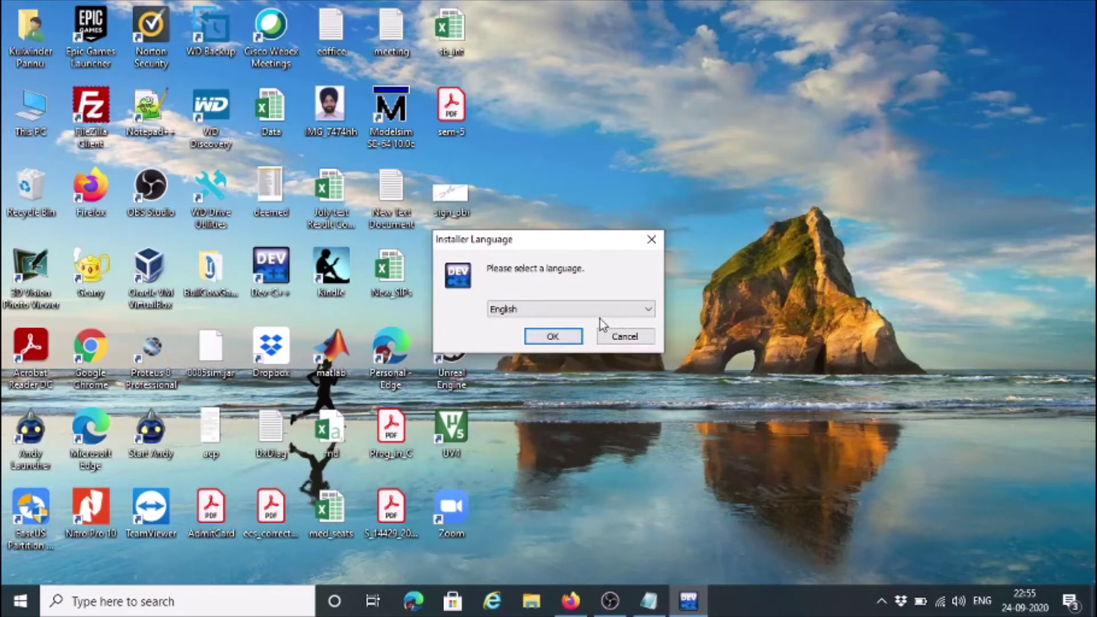
Confirm English as the installer language and accept the Dev-C++ license agreement
click(551, 340)
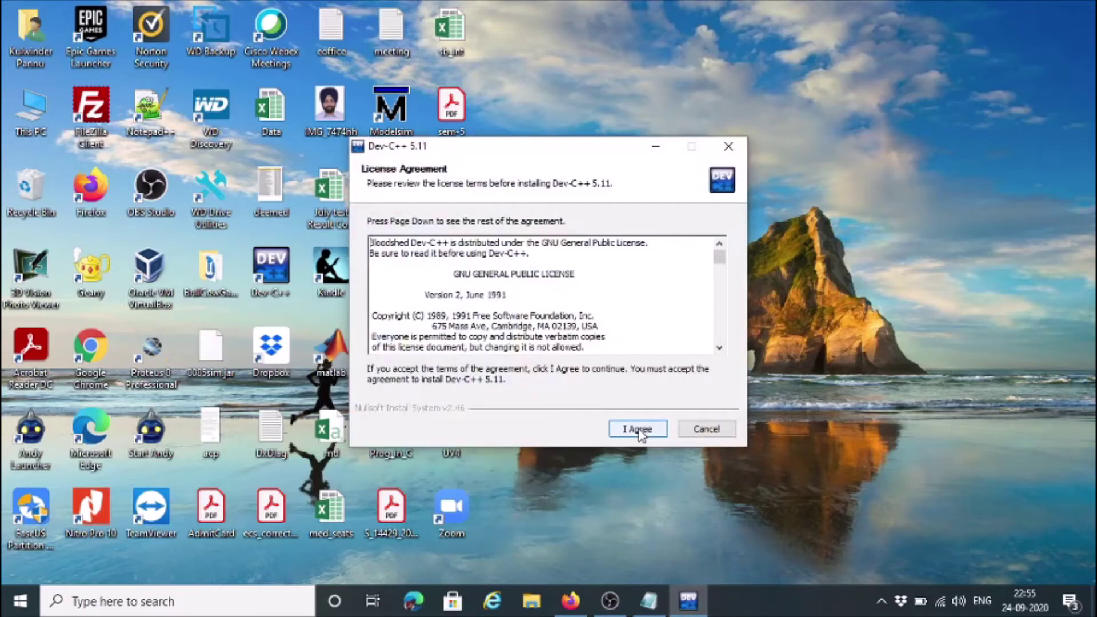
click(639, 431)
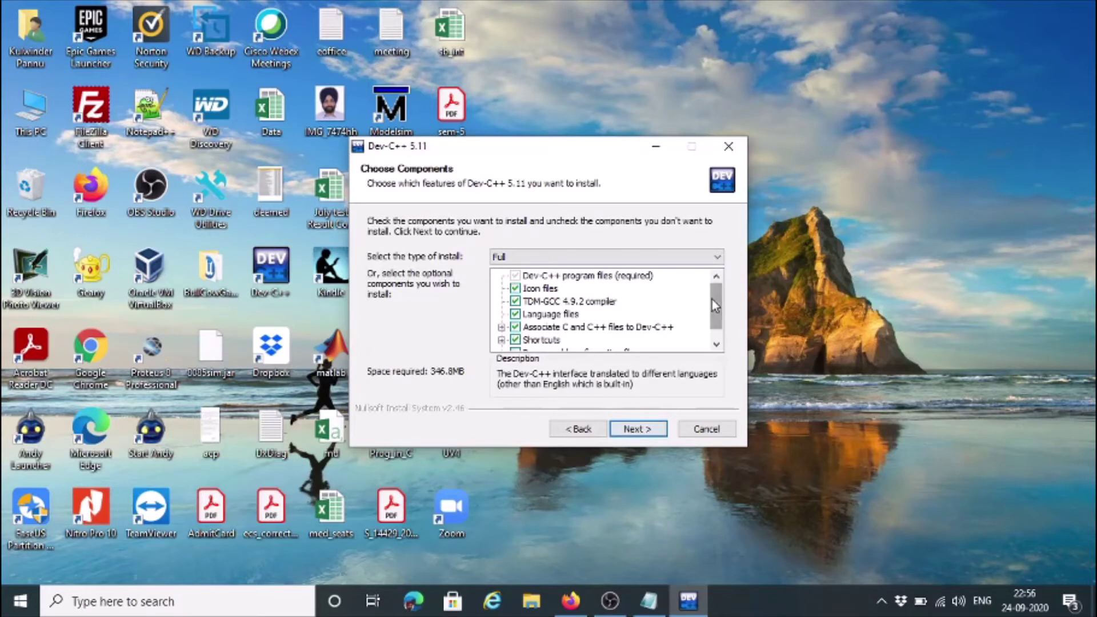
Install Dev-C++ 5.11 with the Full component set in C:\Program Files (x86)\Dev-Cpp and finish setup with Run Dev-C++ 5.11 enabled
drag(711, 301, 712, 304)
mouse_move(713, 311)
mouse_down()
mouse_move(715, 290)
mouse_move(718, 318)
mouse_up()
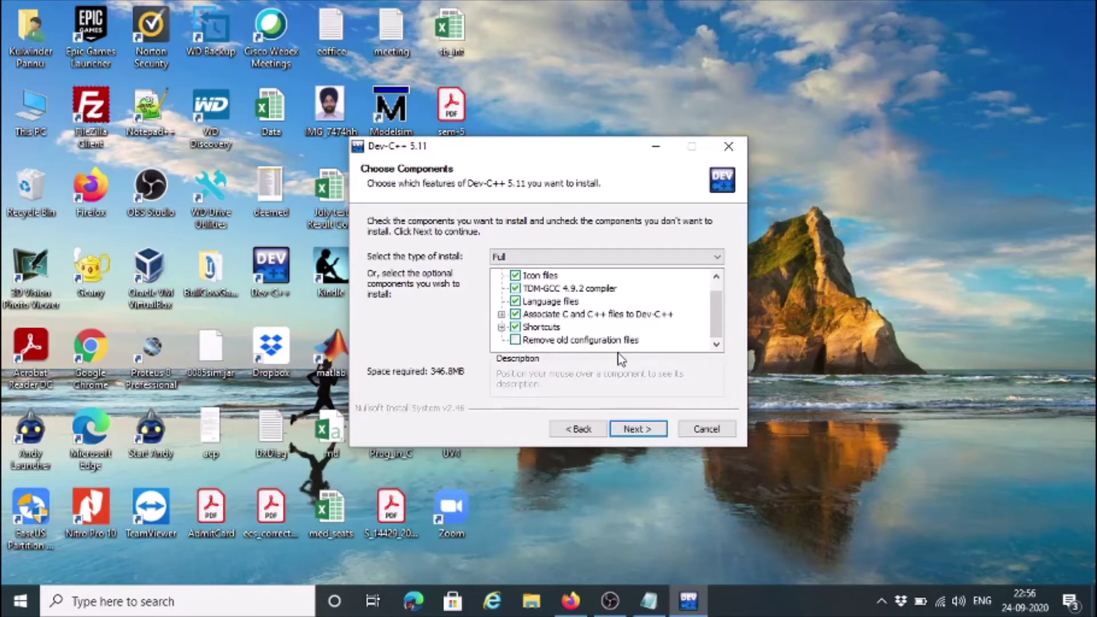
click(633, 430)
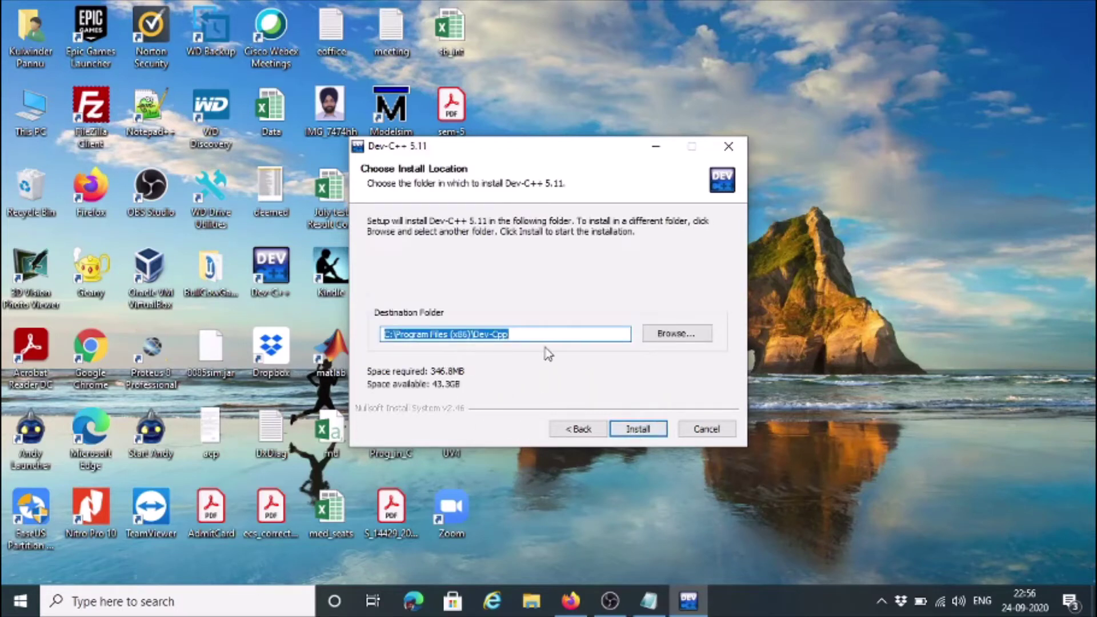
click(635, 430)
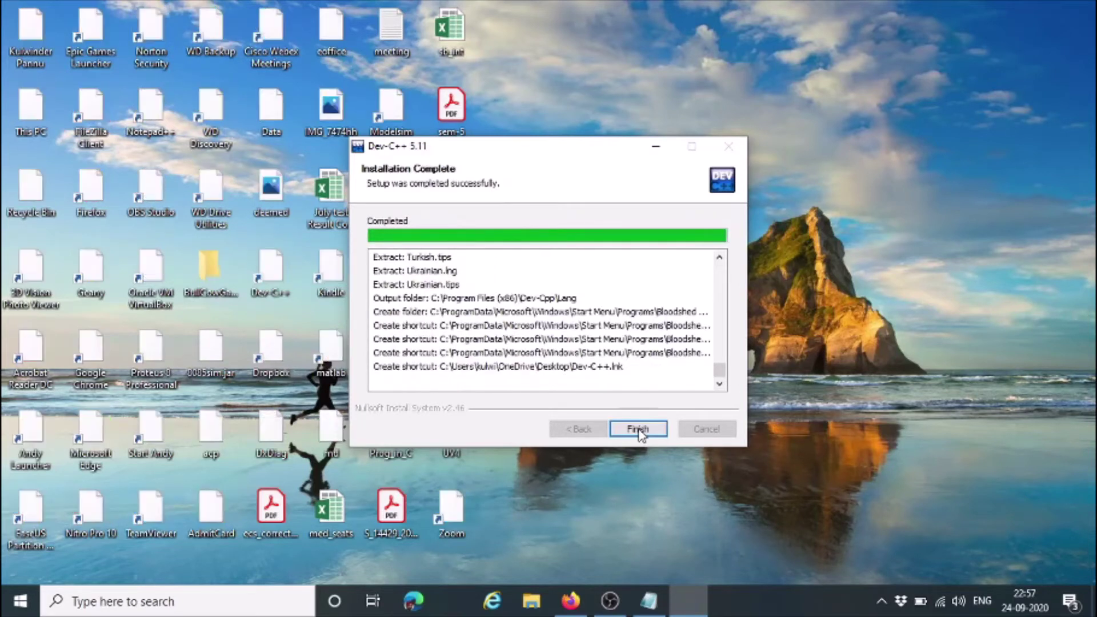
click(638, 430)
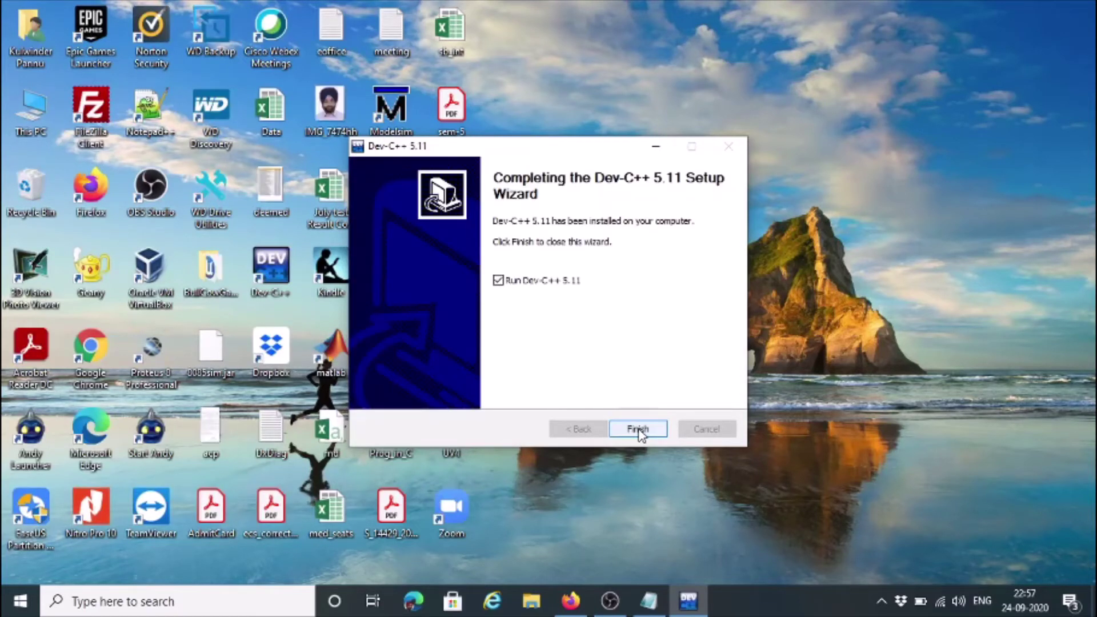
click(640, 430)
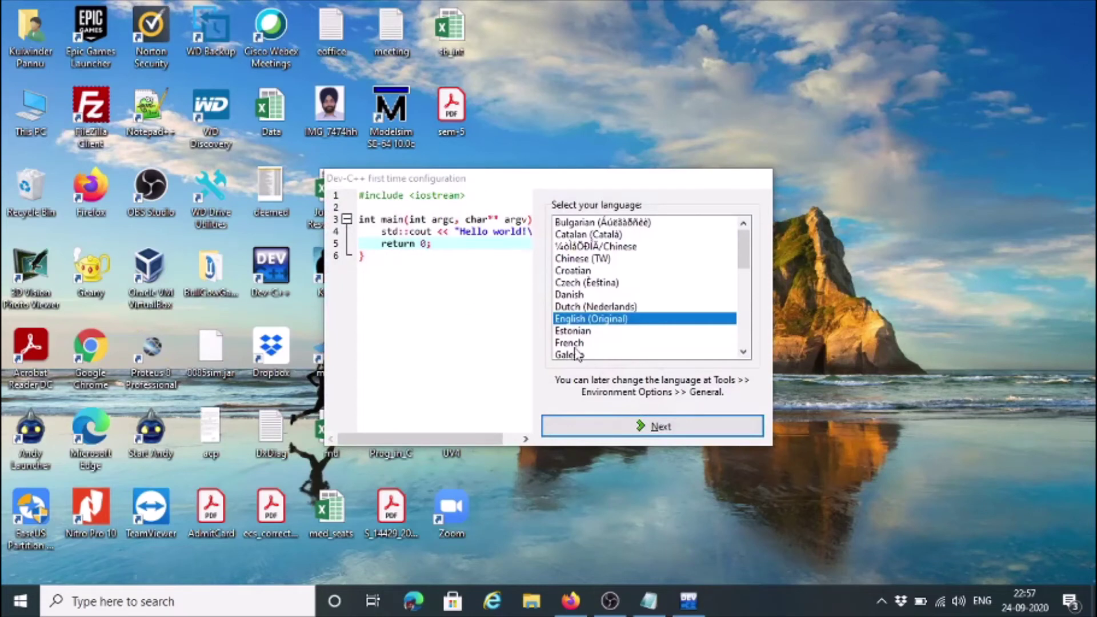
Complete the first-time configuration with English (Original), the Consolas font, Classic Plus colors and New Look icons
click(611, 324)
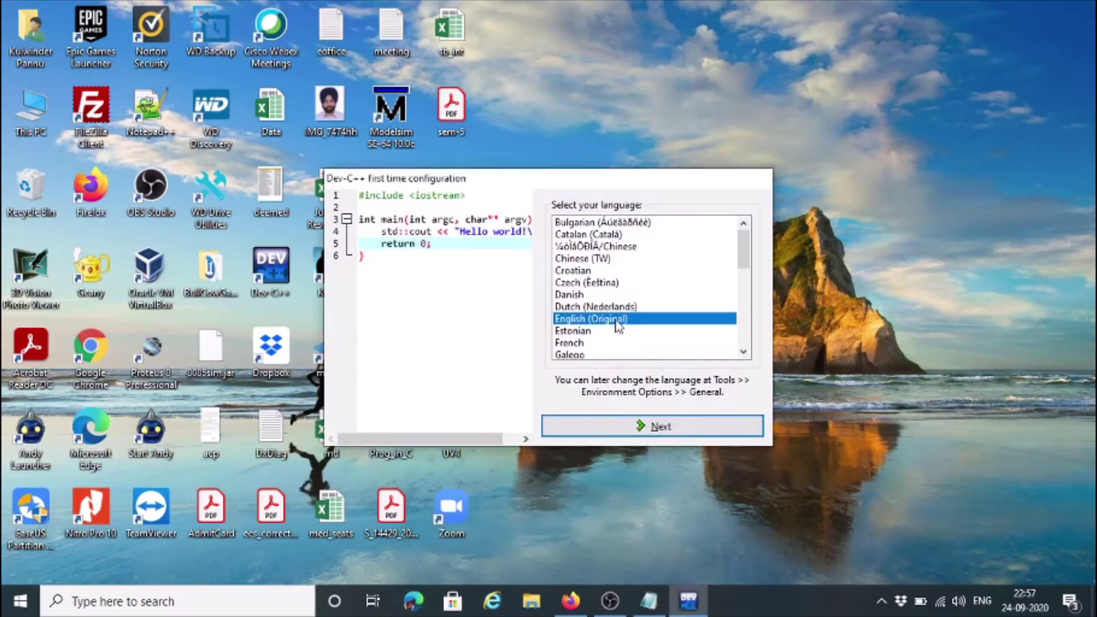
click(652, 429)
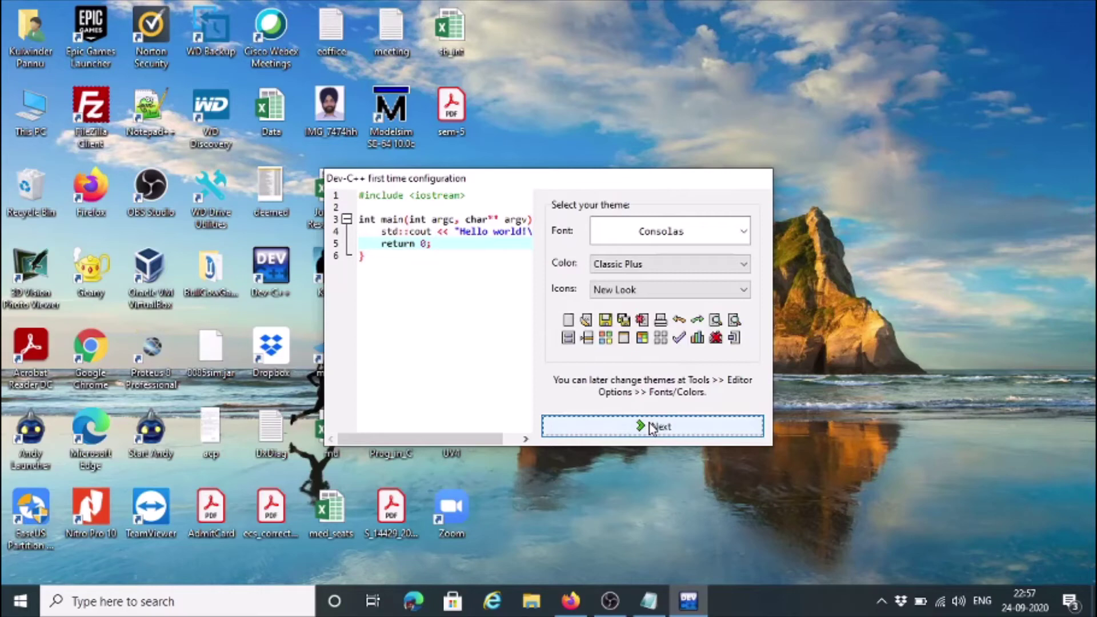
click(652, 428)
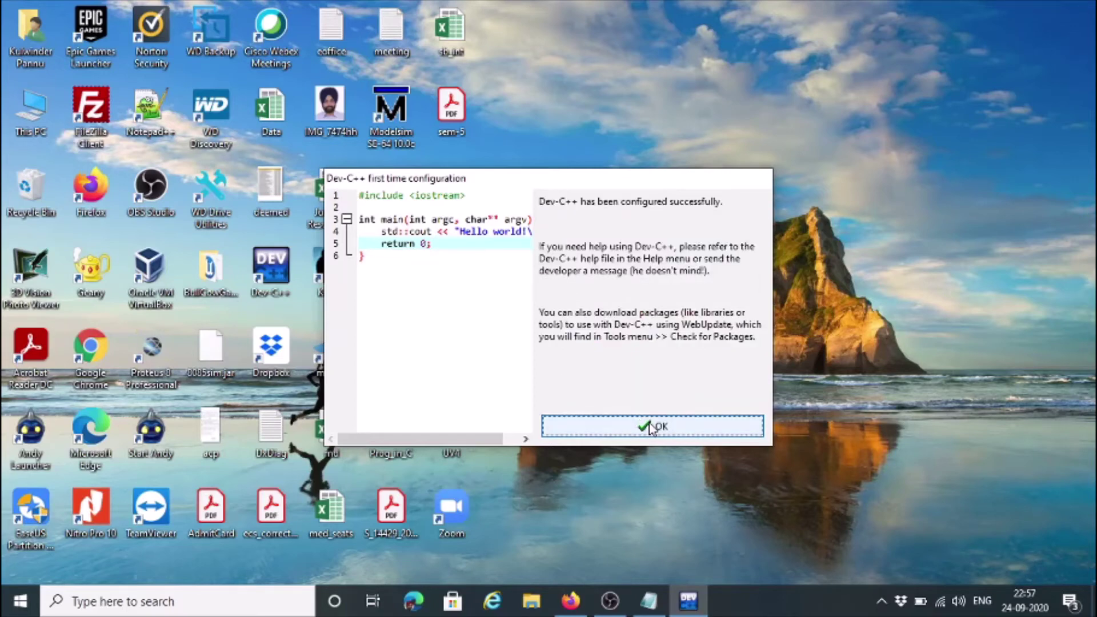
click(652, 427)
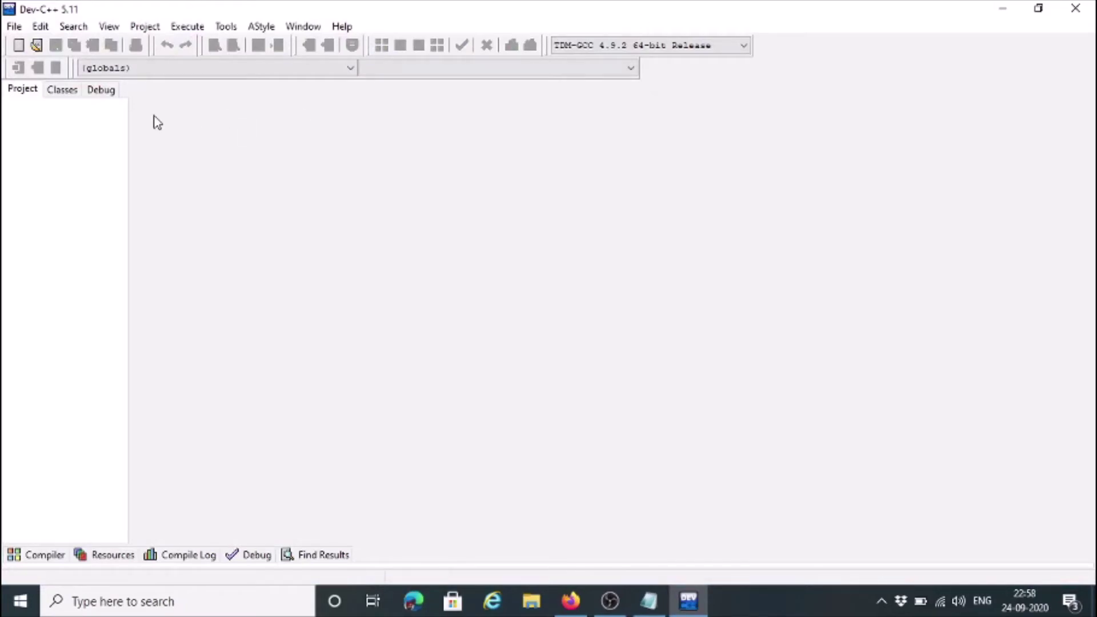
Create a new, empty source file
click(14, 26)
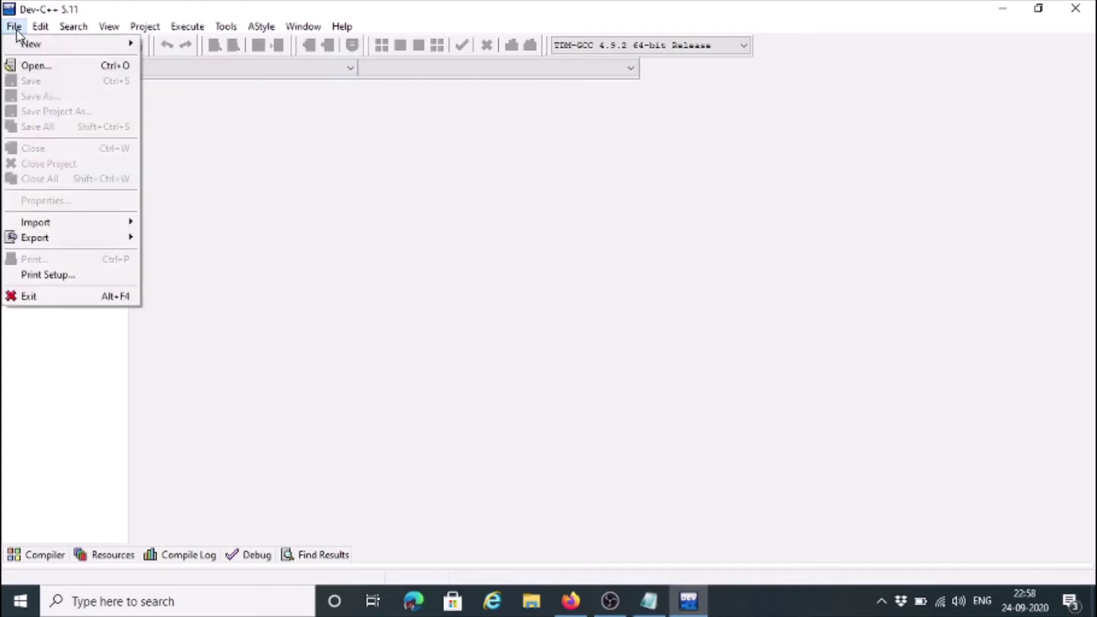
click(14, 26)
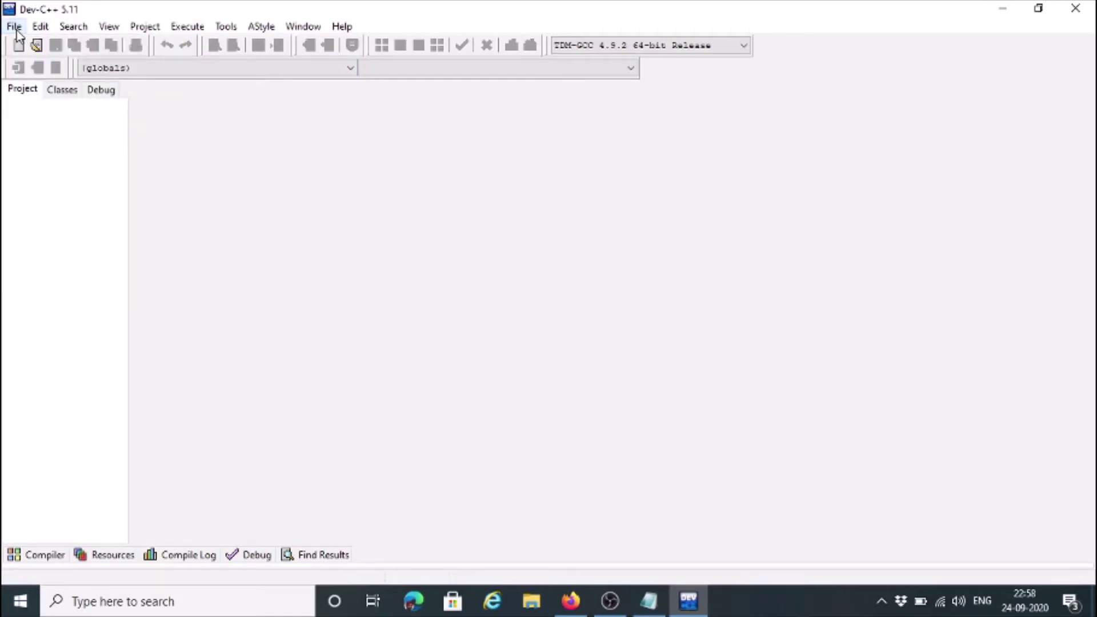
click(15, 26)
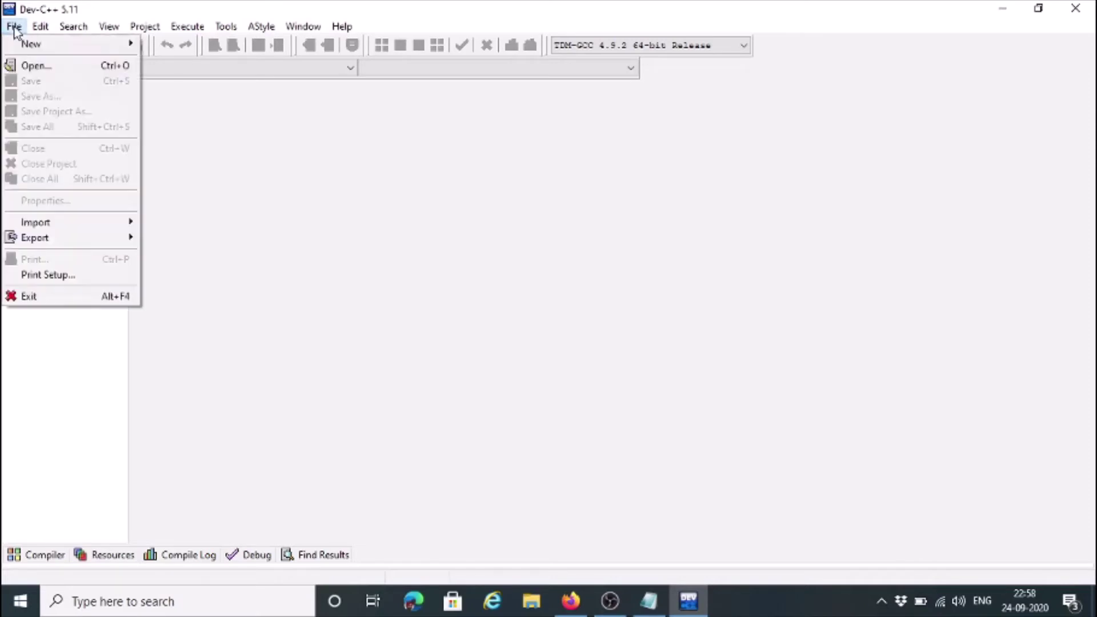
mouse_move(36, 44)
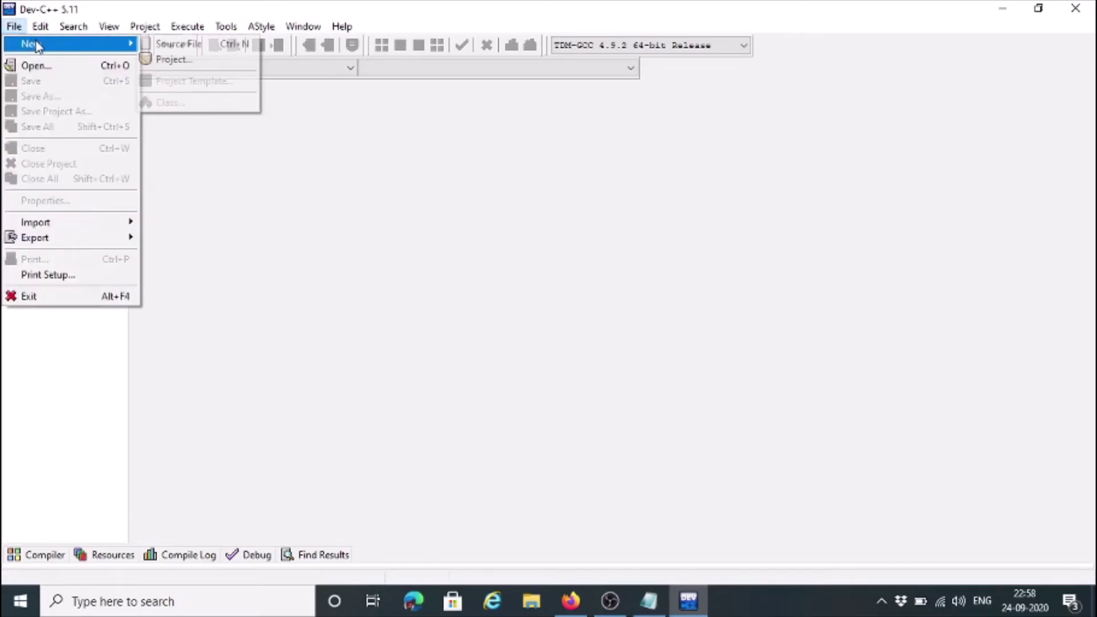
click(180, 48)
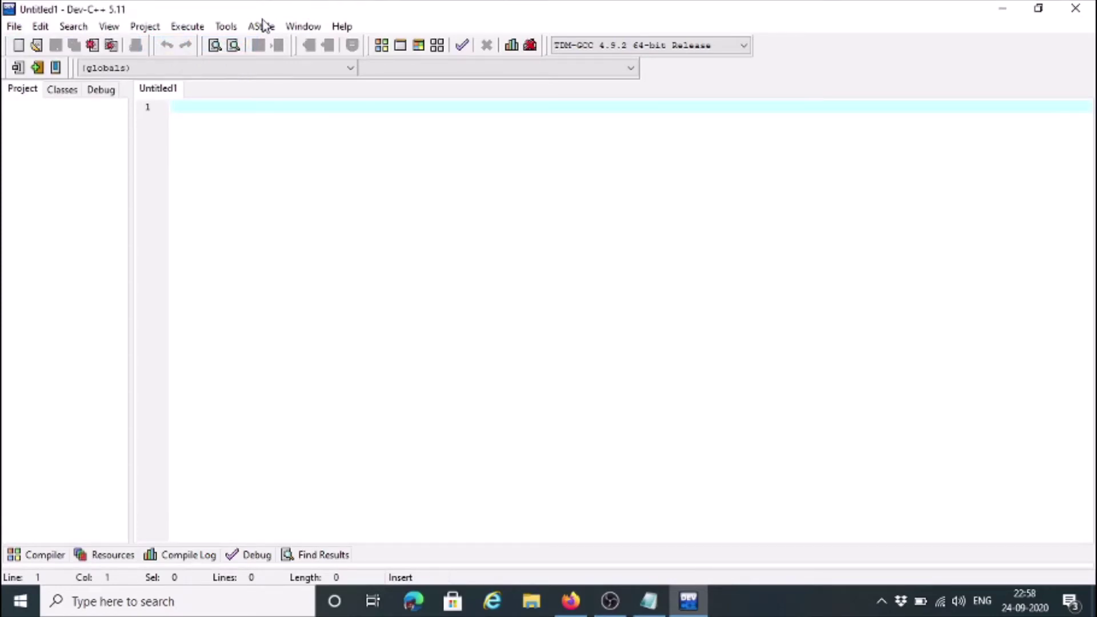
Set the editor font size to 20 in the editor options and apply the change
click(226, 27)
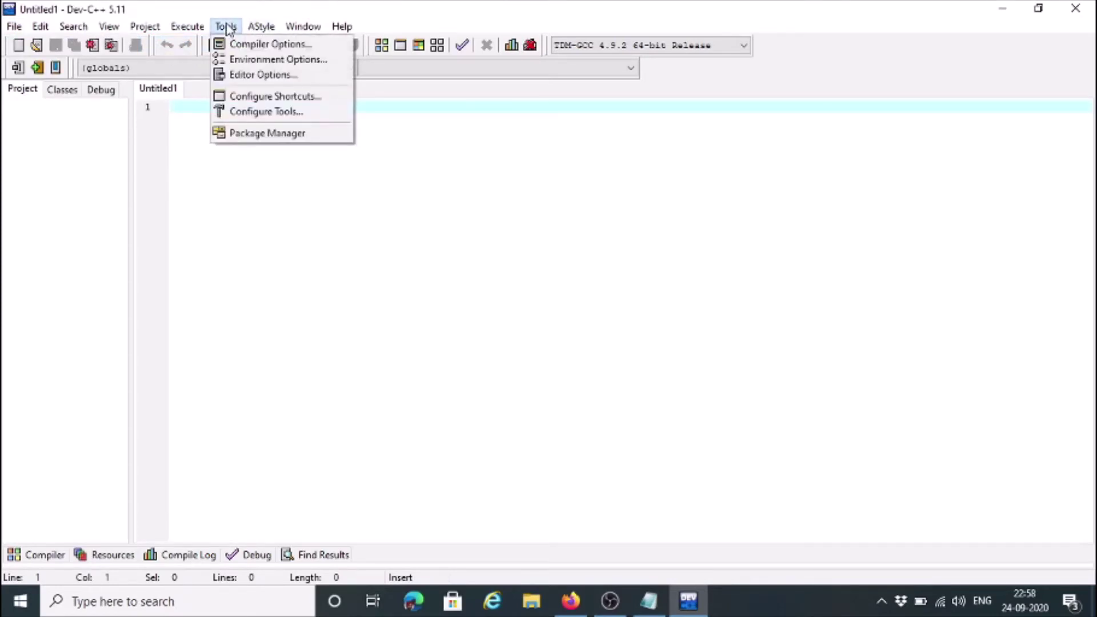
click(253, 76)
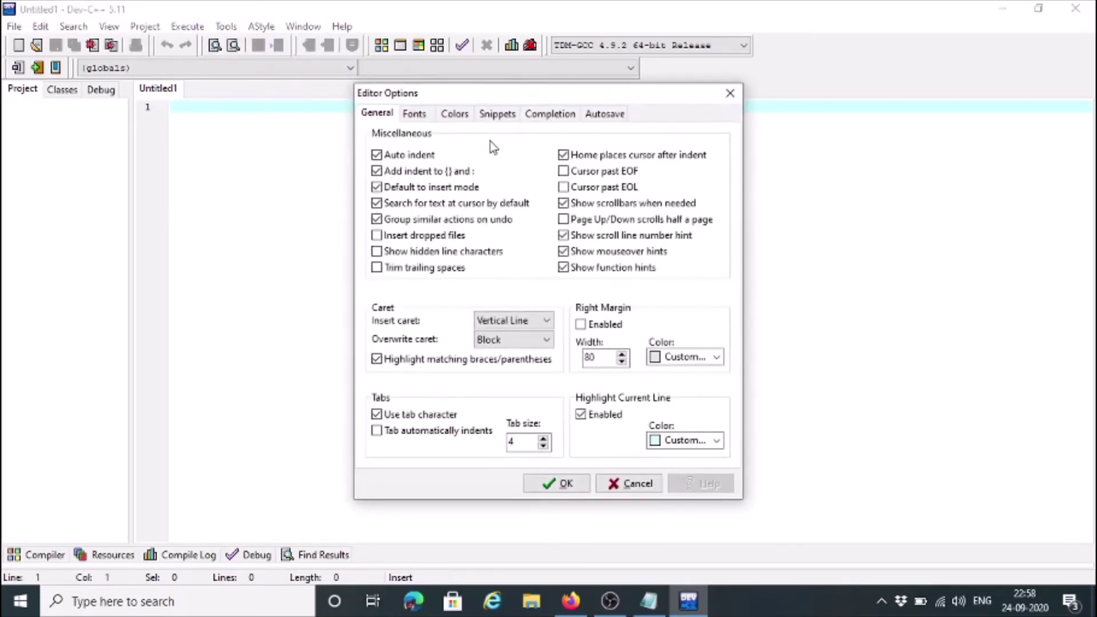
click(417, 118)
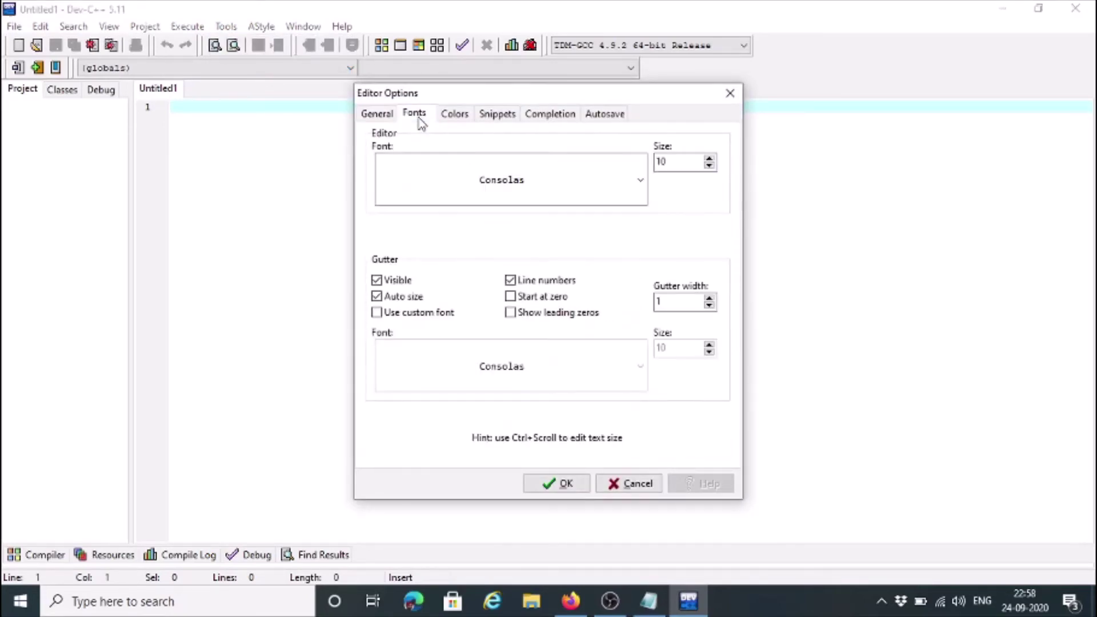
click(680, 162)
drag(680, 162, 651, 163)
text(20)
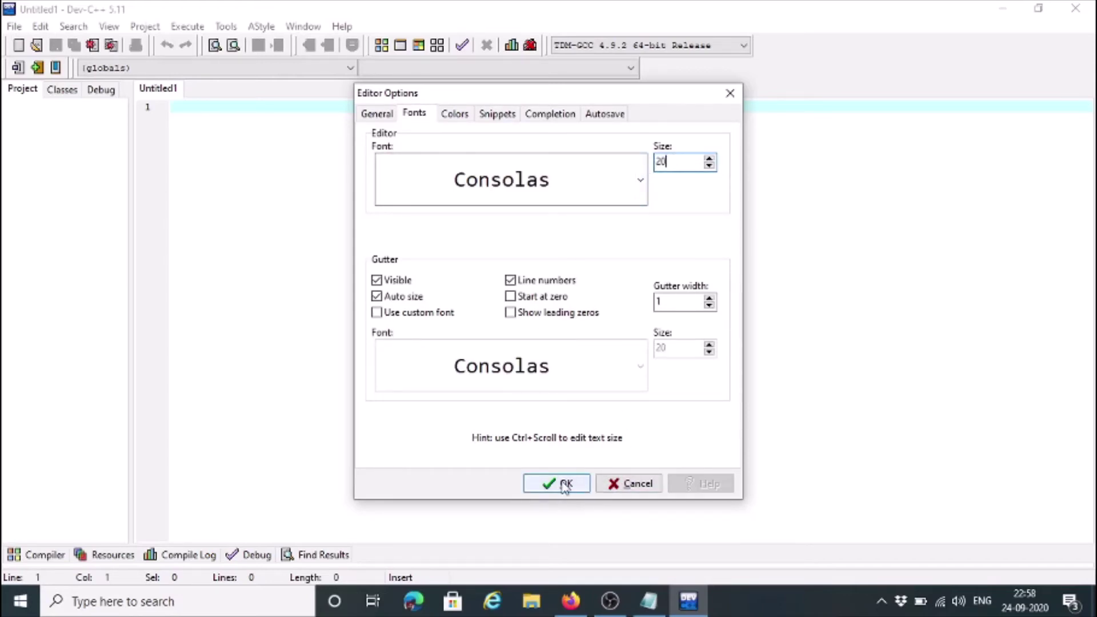
click(378, 117)
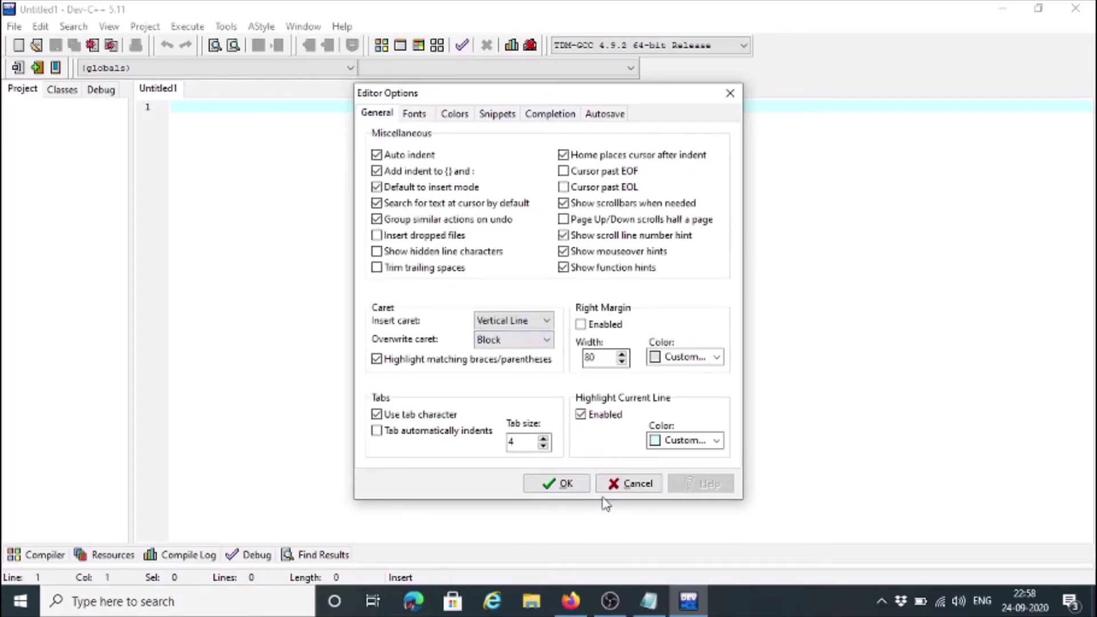
click(566, 484)
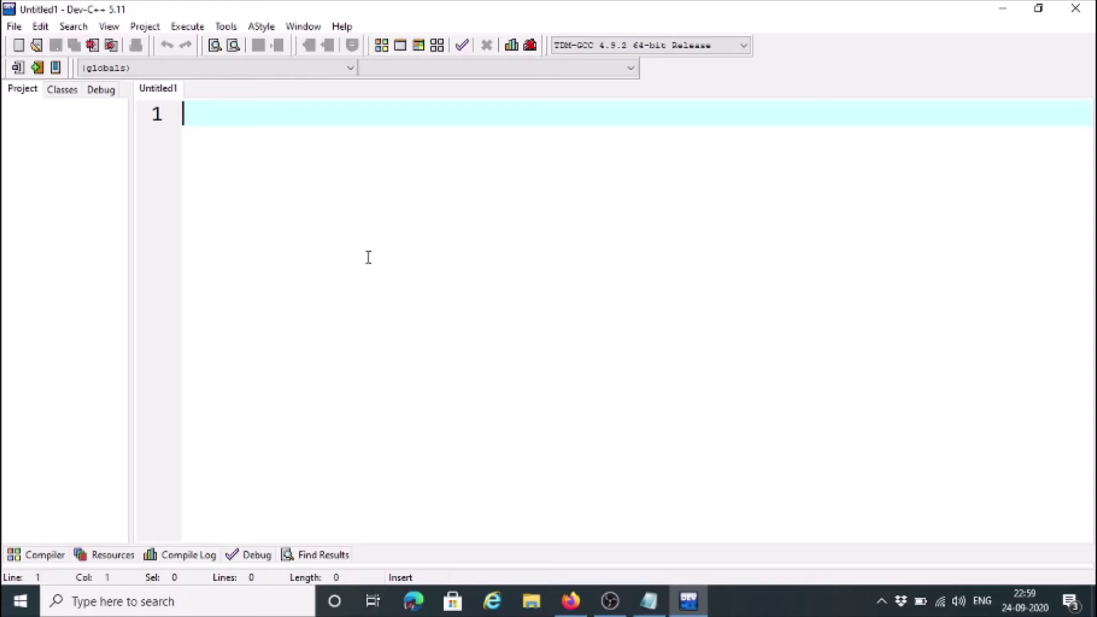
Write the header line #include<stdio.h> on the first line of the source file
text(#)
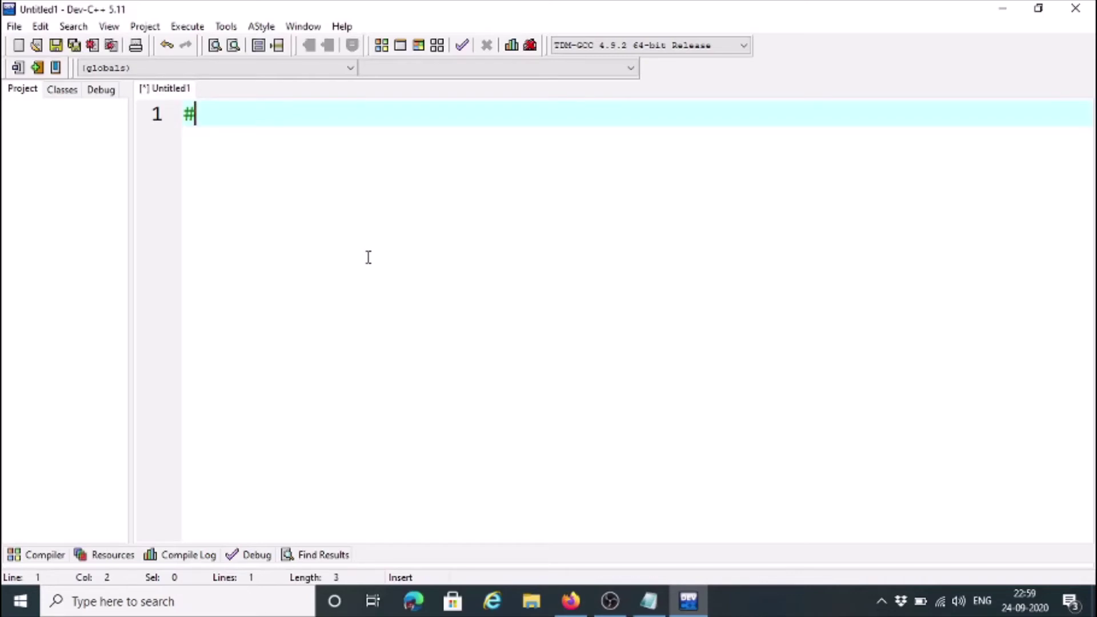
text(include)
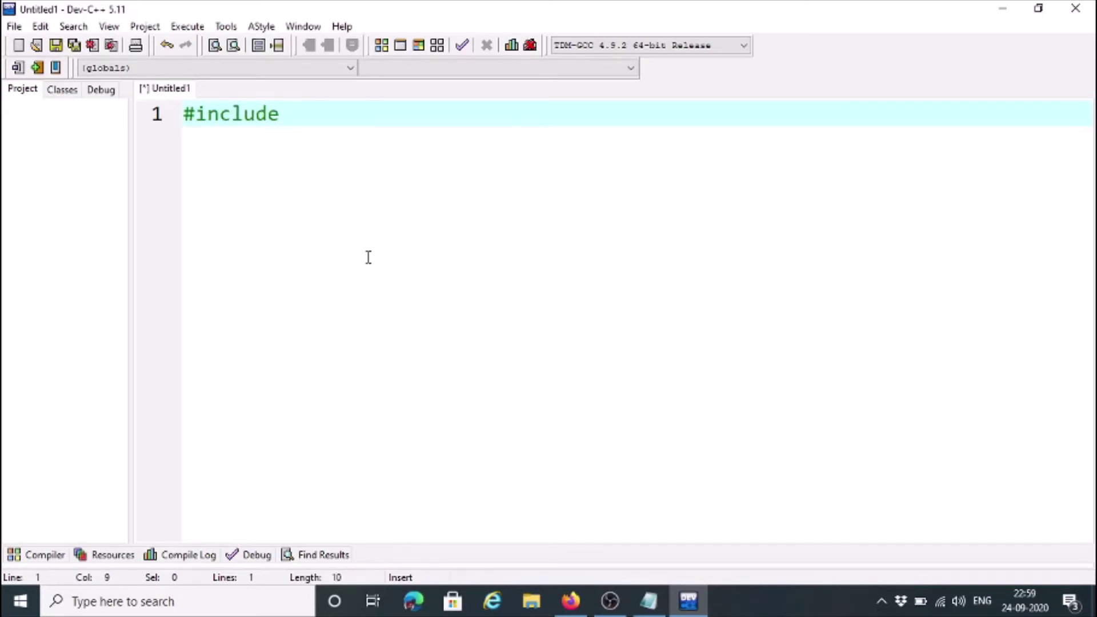
text(<)
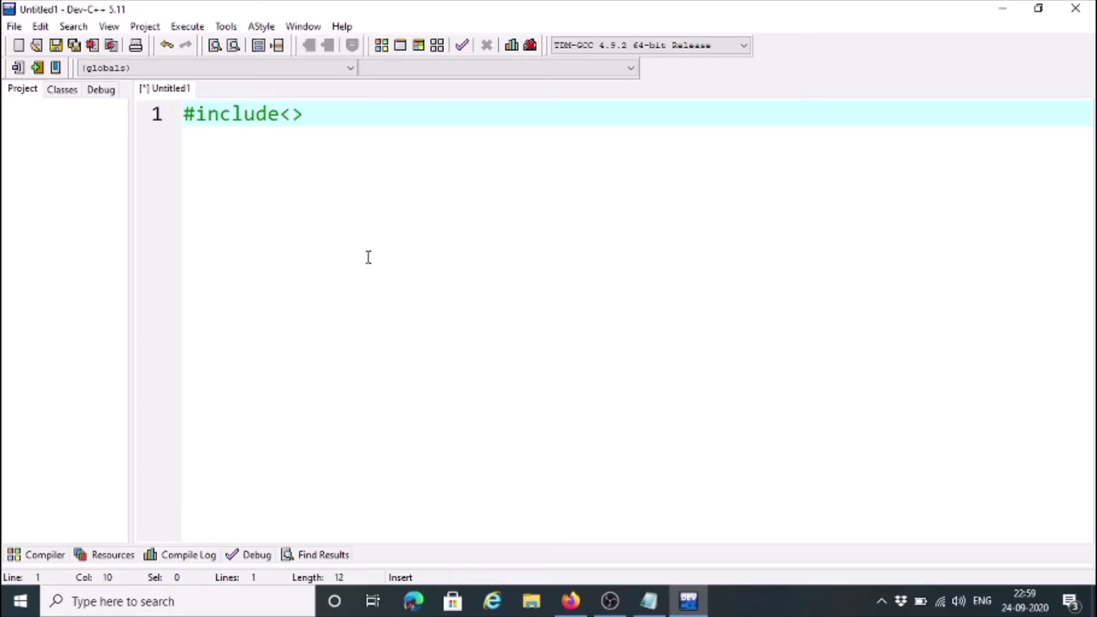
text(std)
text(io.h)
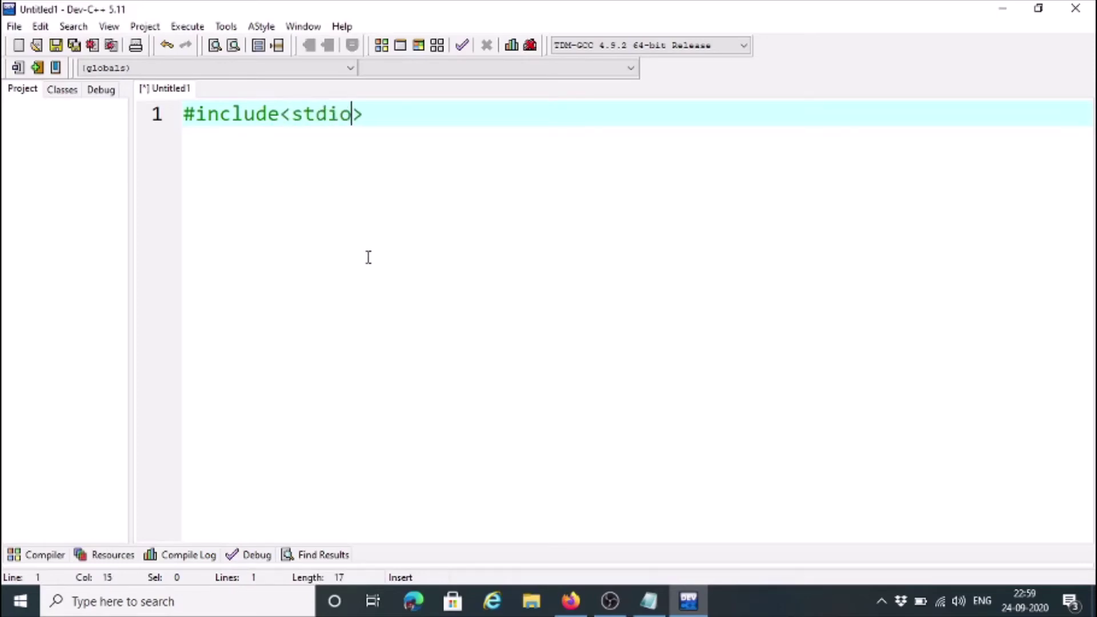
text(>)
key(Return)
key(Delete)
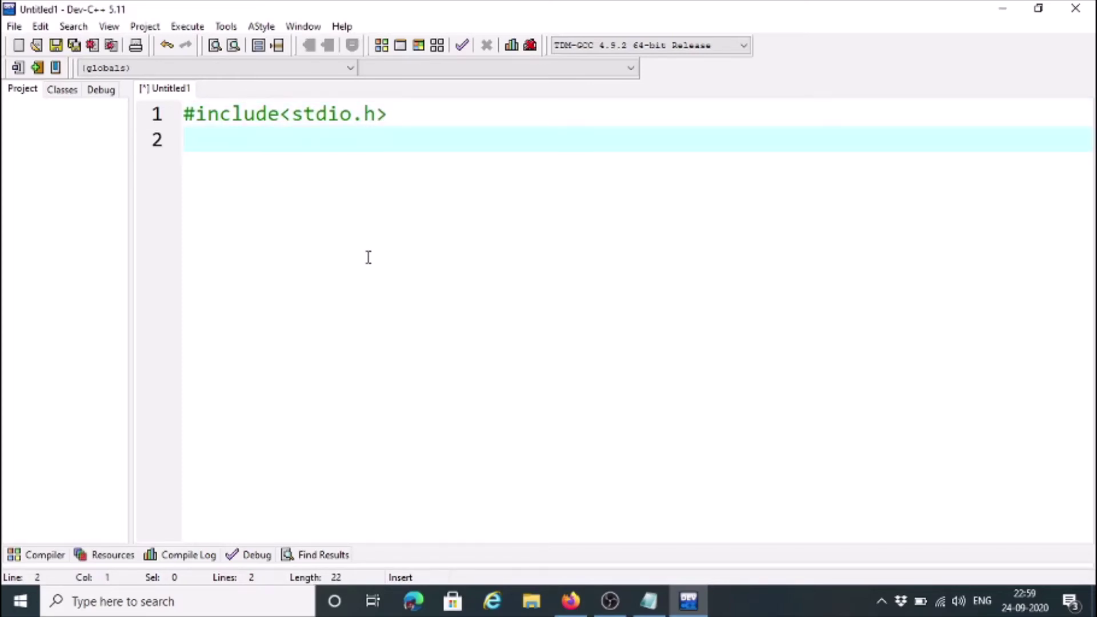
Add the int main() function below the include line, with opening and closing braces for its body
text(int)
text(main())
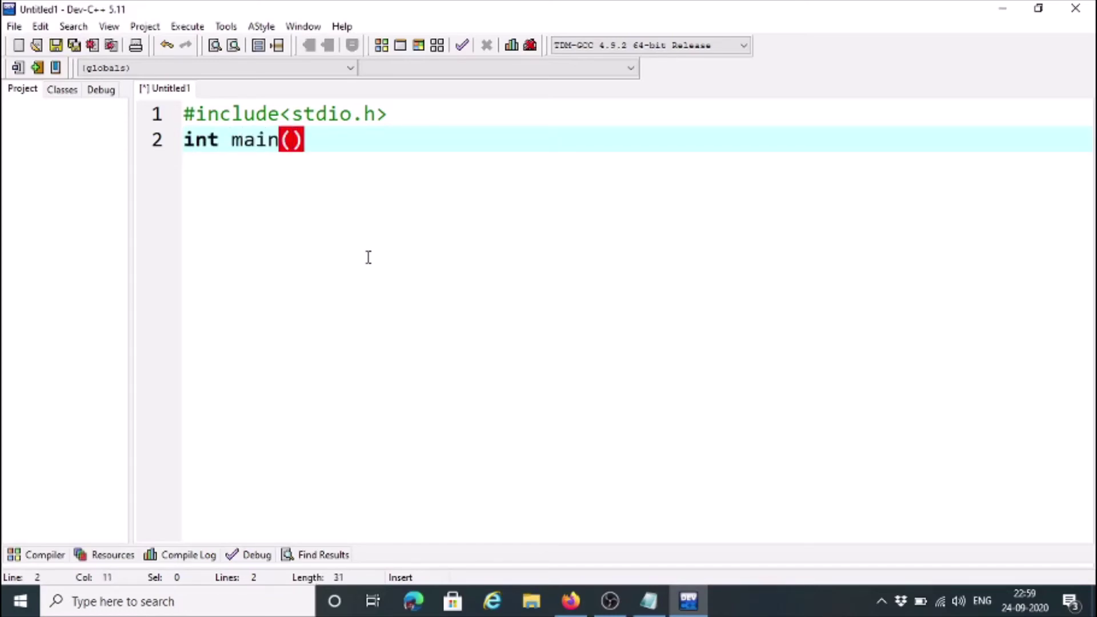
key(Return)
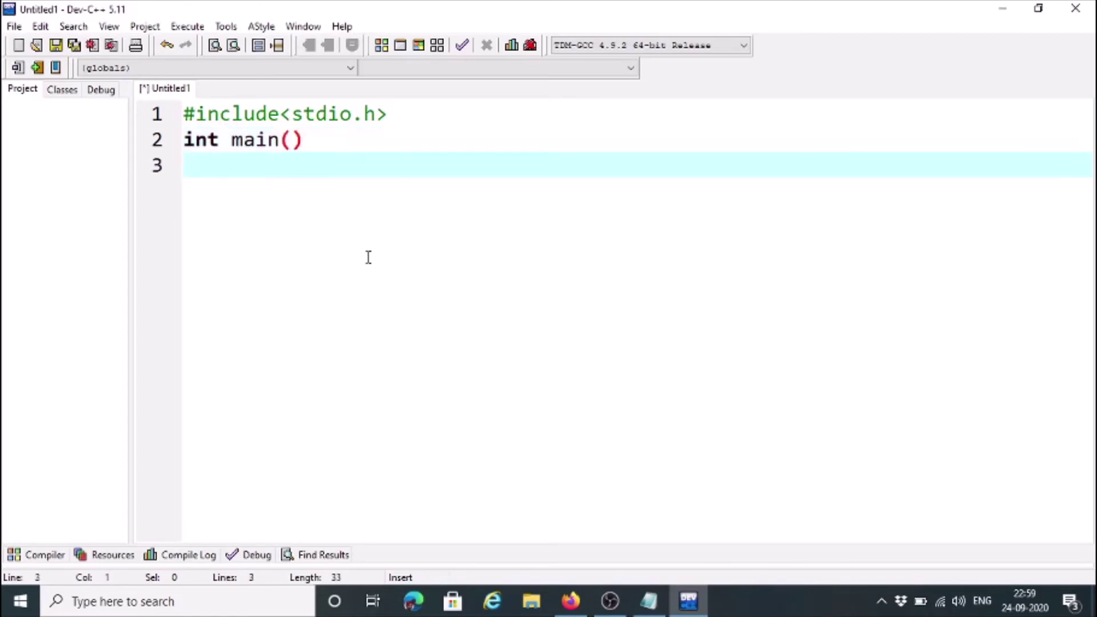
text({)
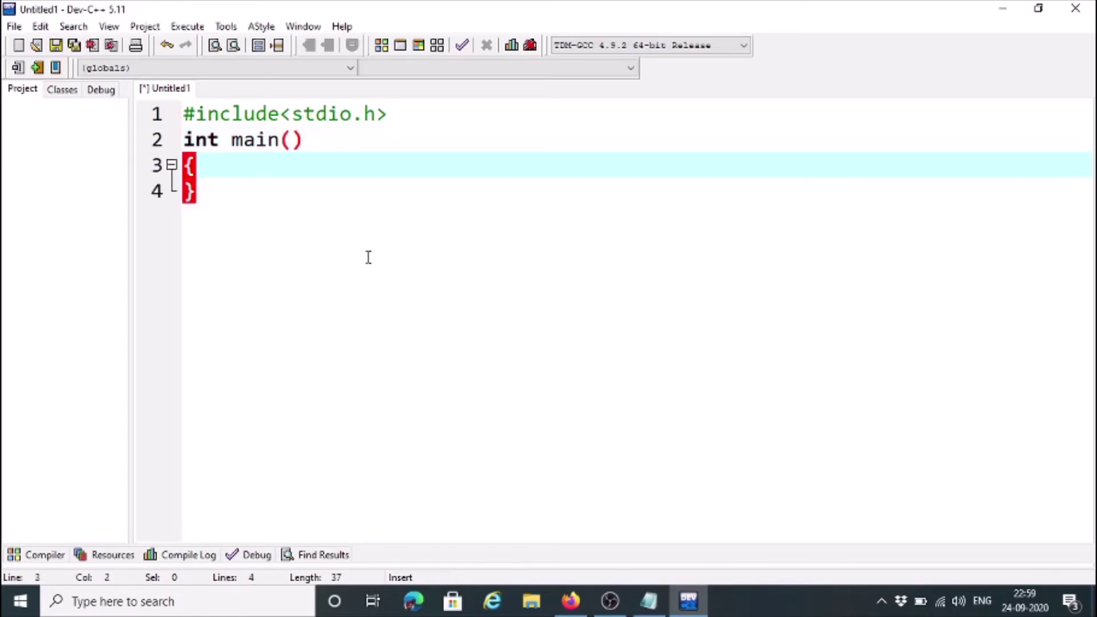
Inside main, write the statement printf("This is my first C program");
key(Return)
text(p)
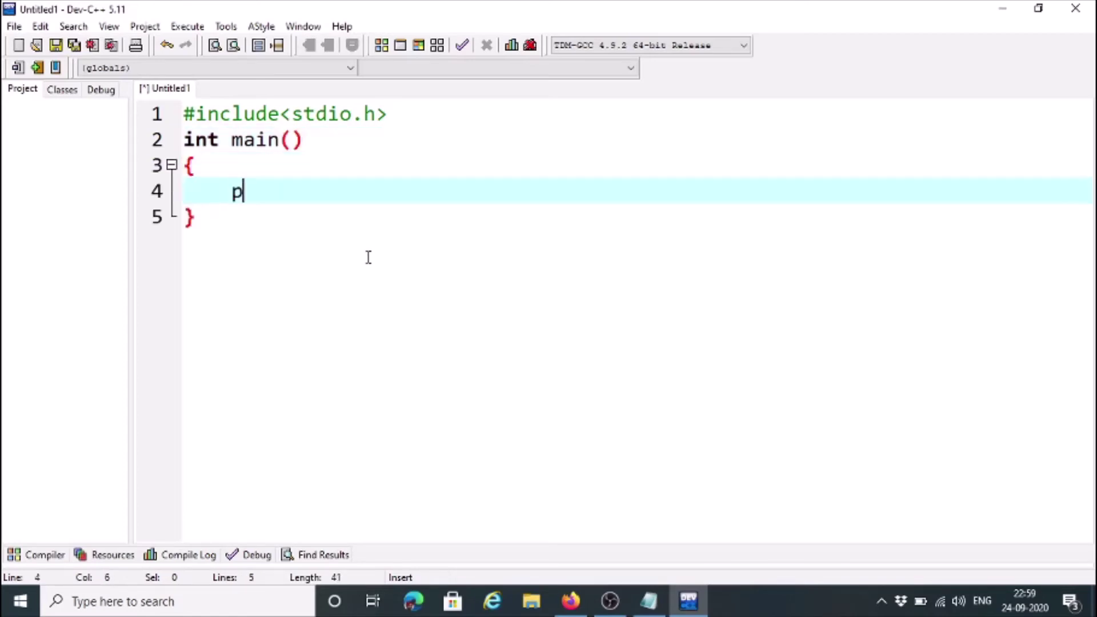
text(rint)
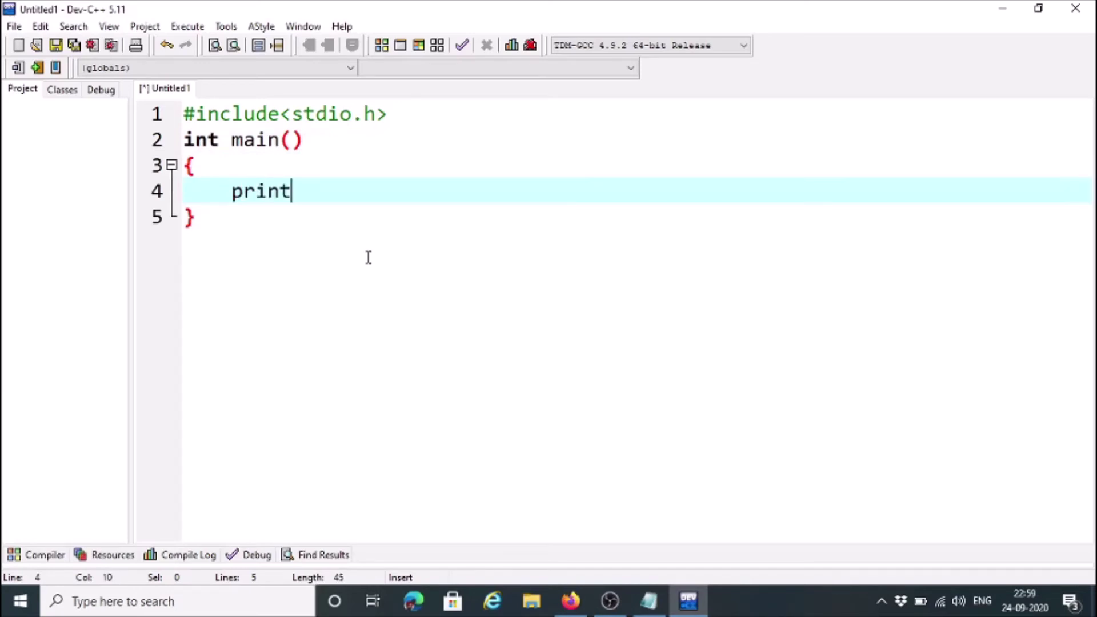
text(f(")
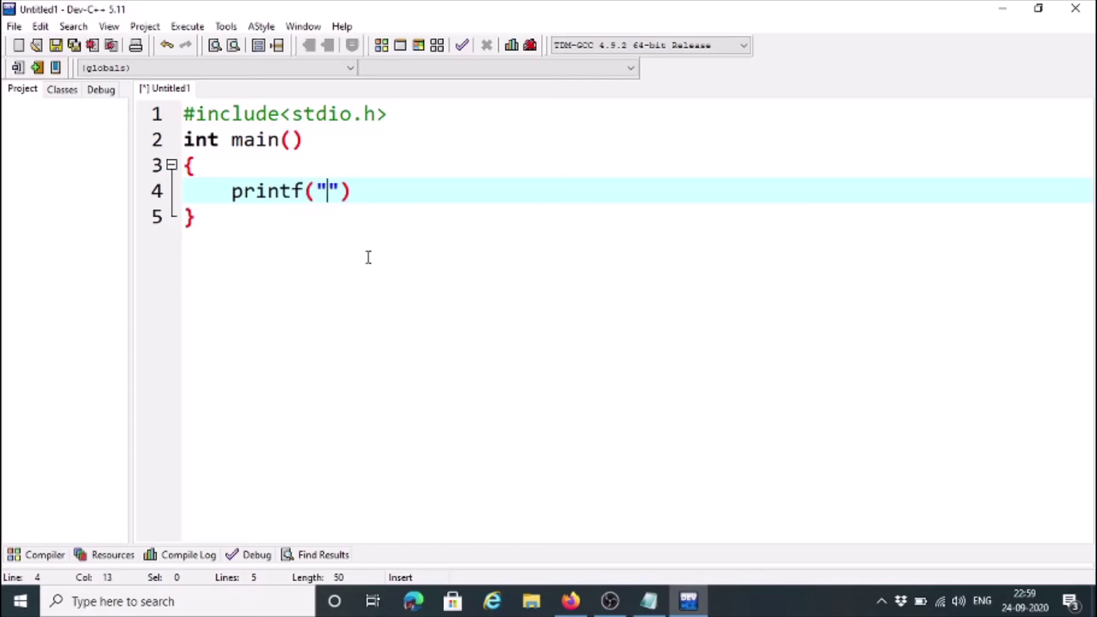
text(Th)
text(is is )
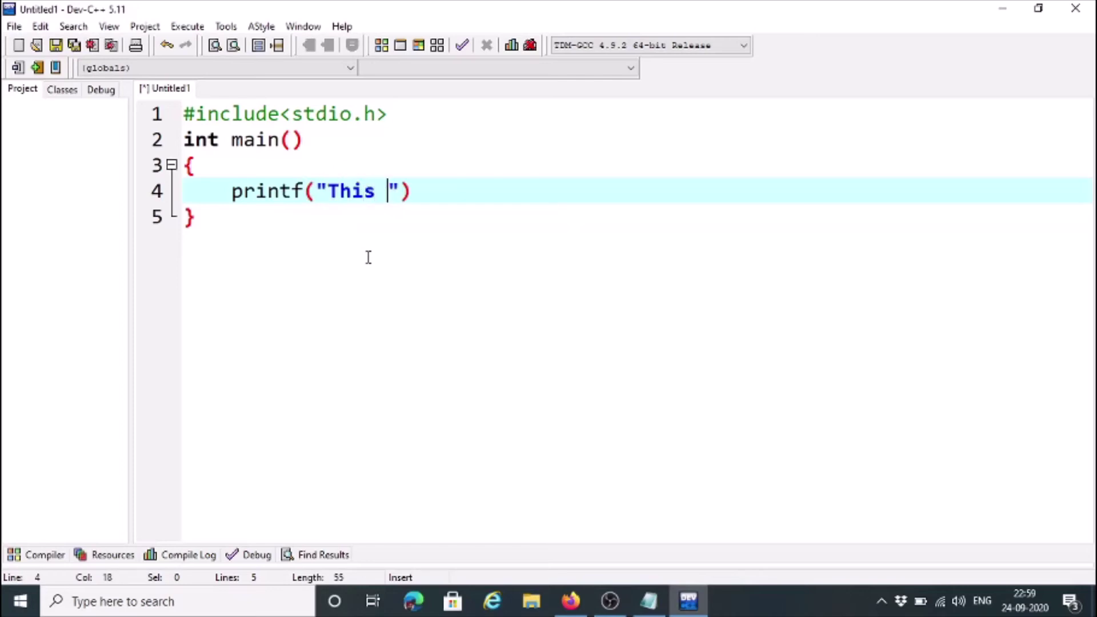
text(my fi)
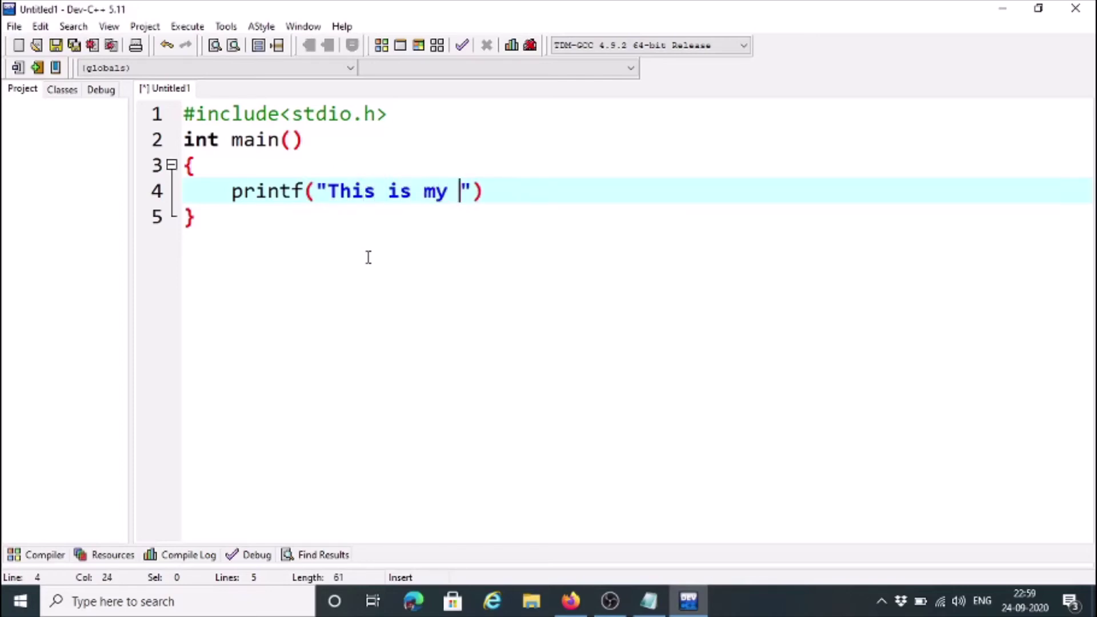
text(rst C p)
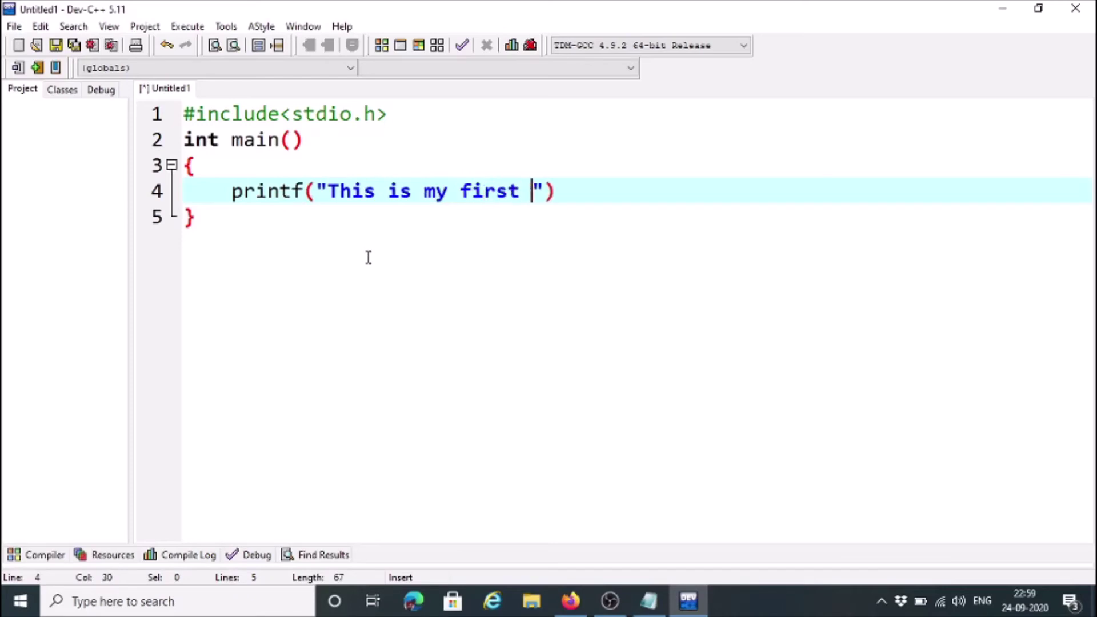
text(ro)
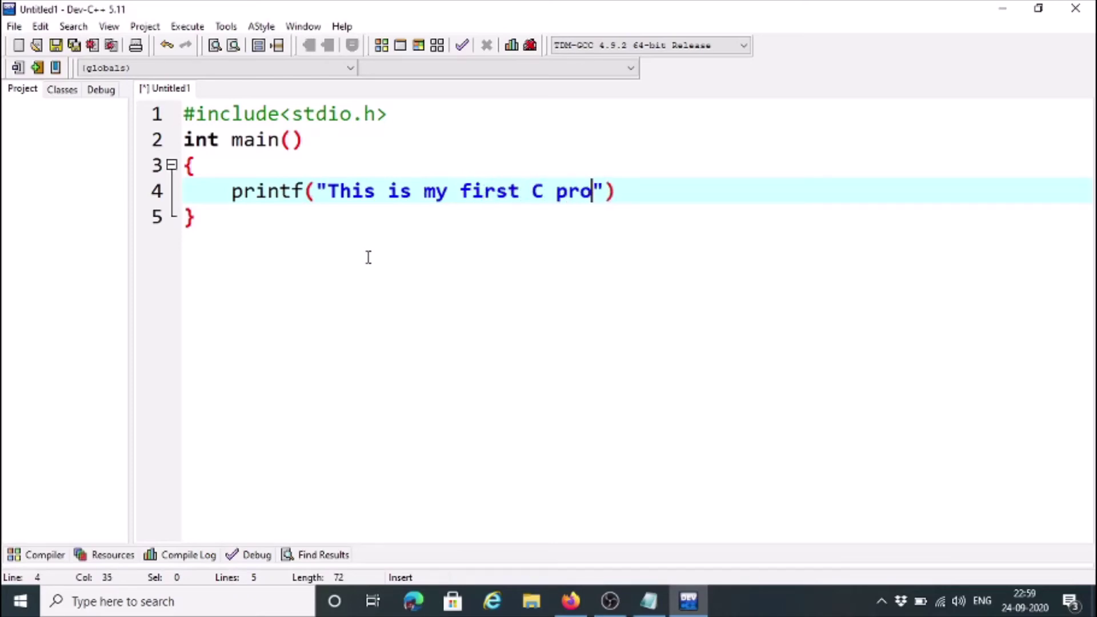
text(gram)
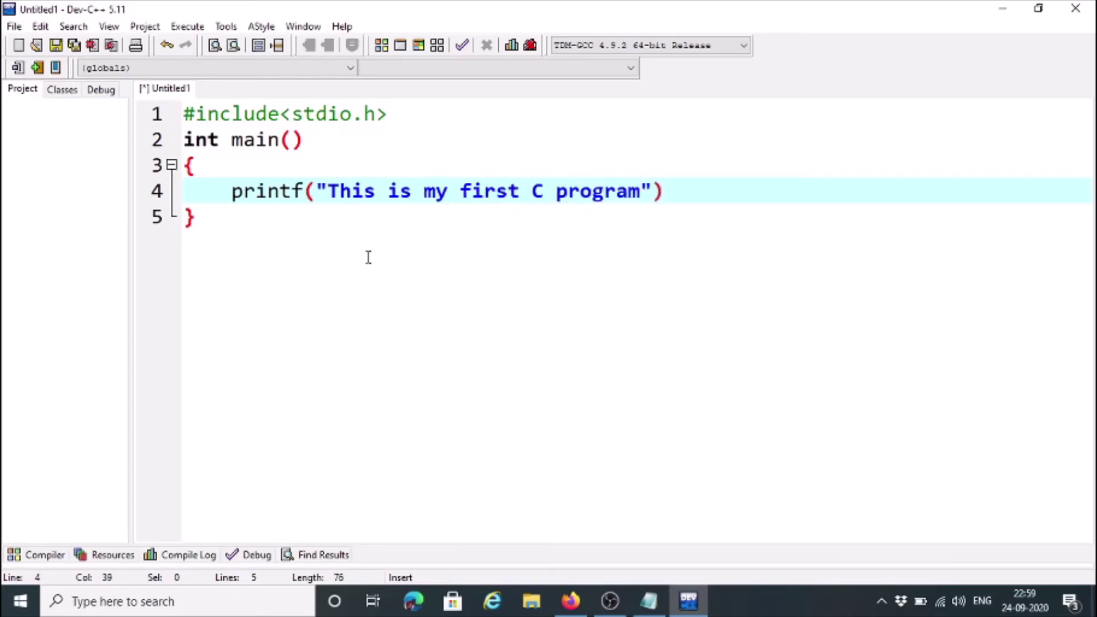
text("))
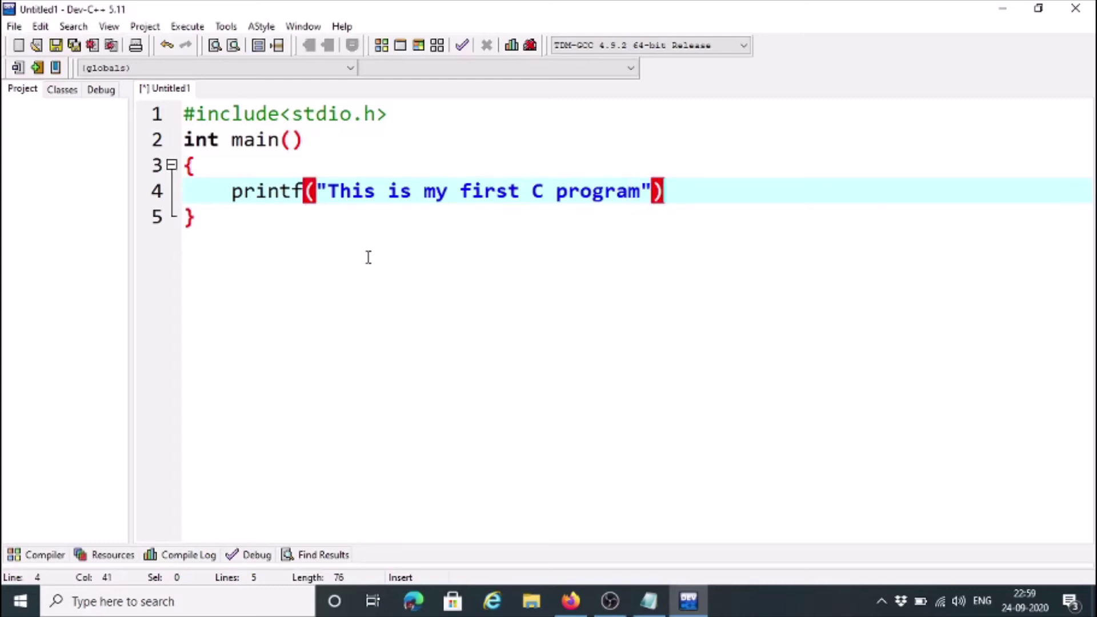
key(Right)
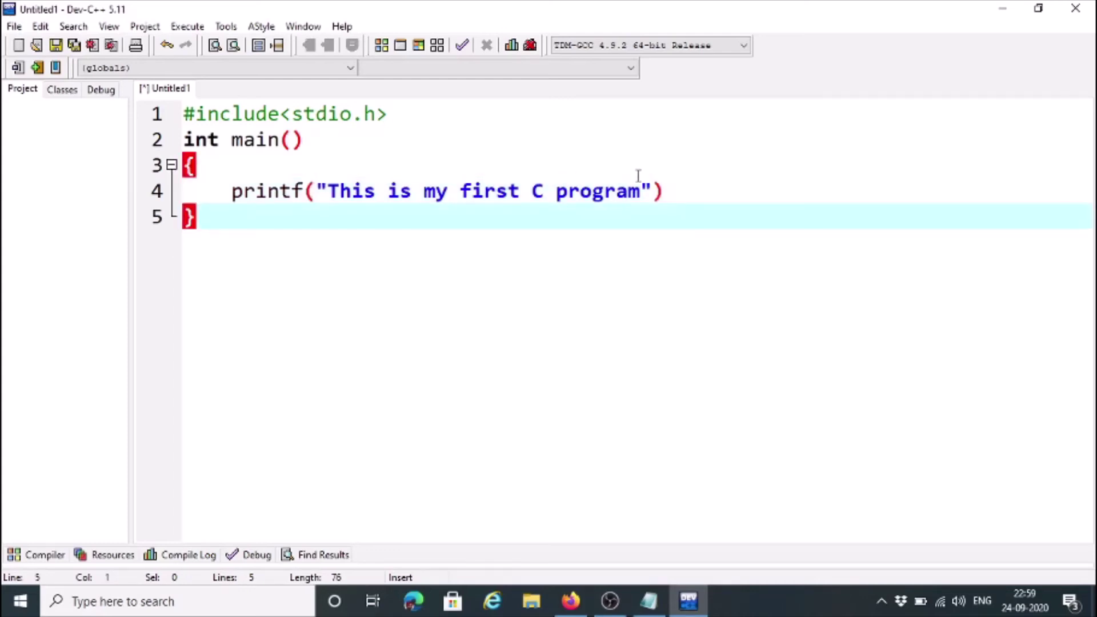
click(669, 193)
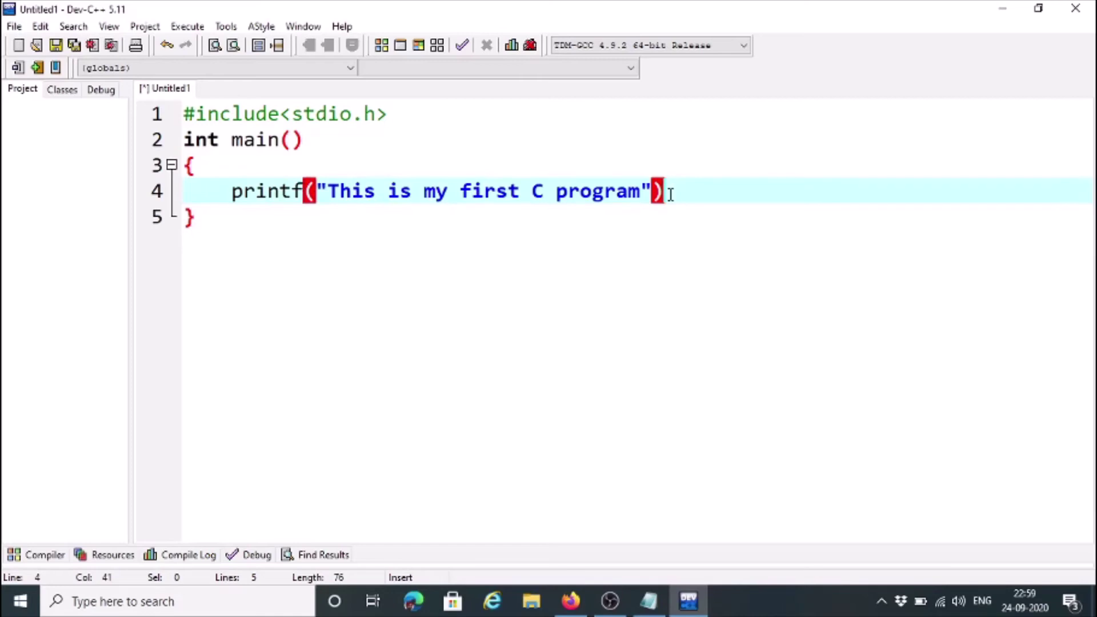
text(;)
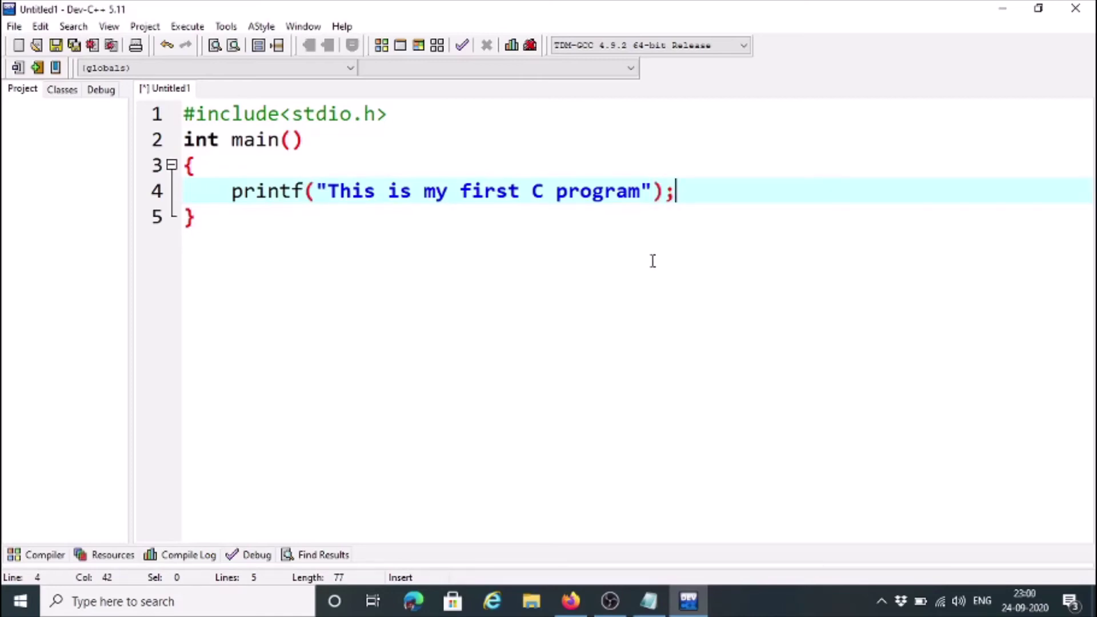
Add the statement return 0; on a new line after the printf statement
key(Return)
text(ret)
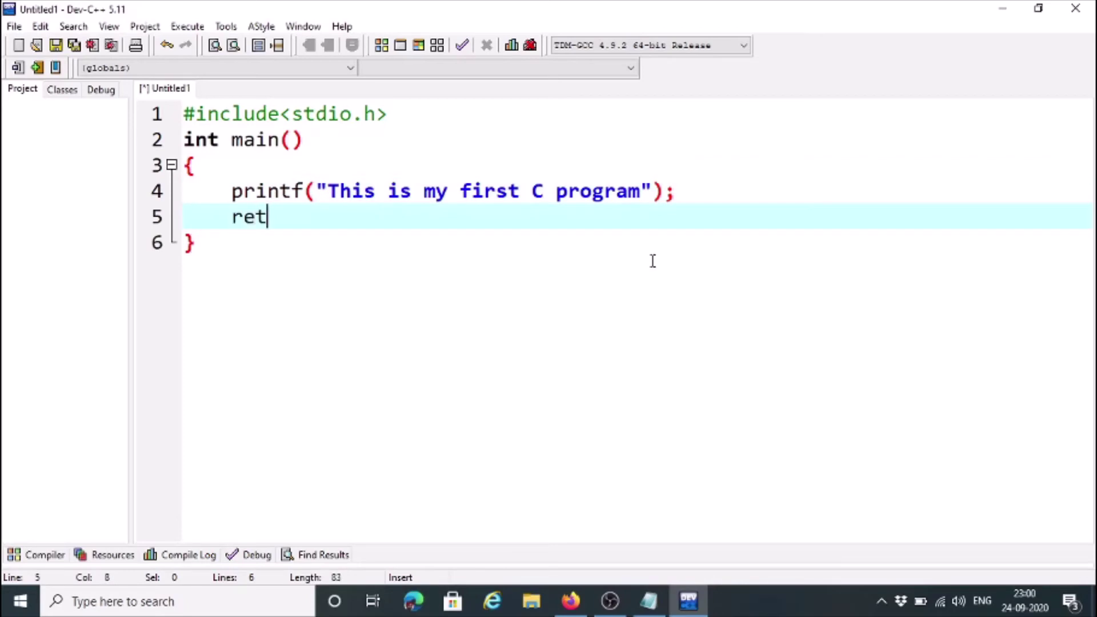
text(urn)
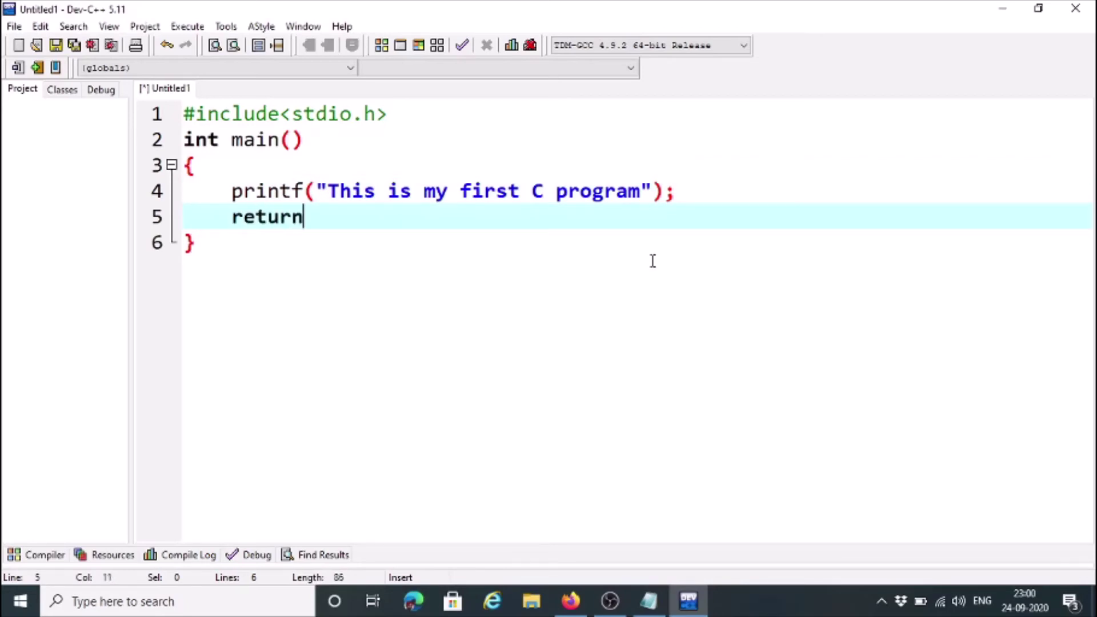
text( 0;)
click(287, 301)
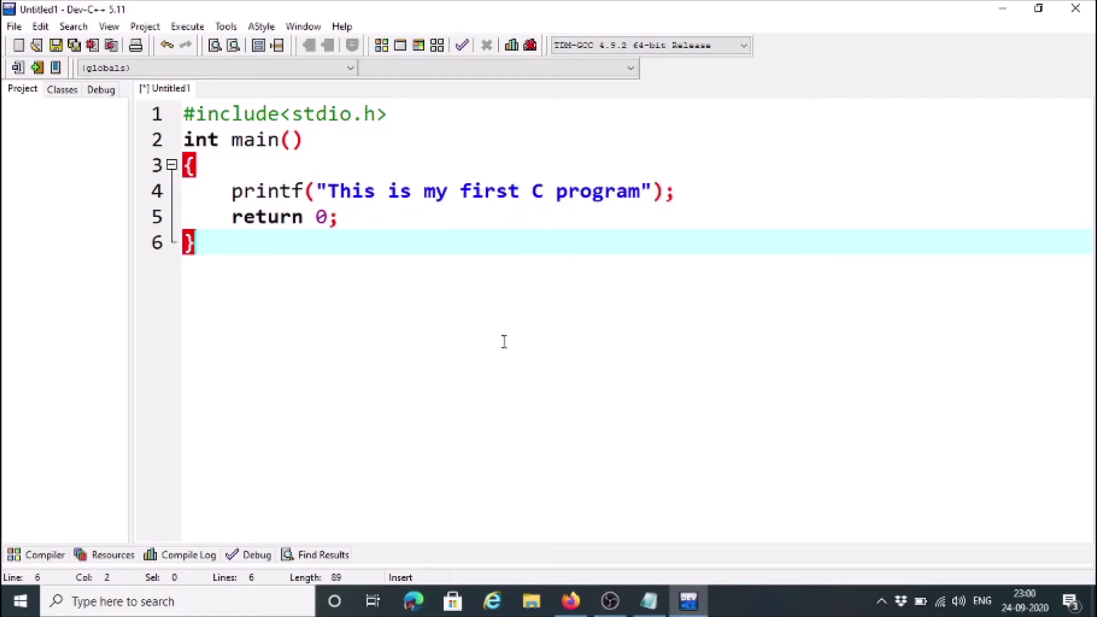
Save the source file in the Documents folder under the name sample2.c
click(14, 27)
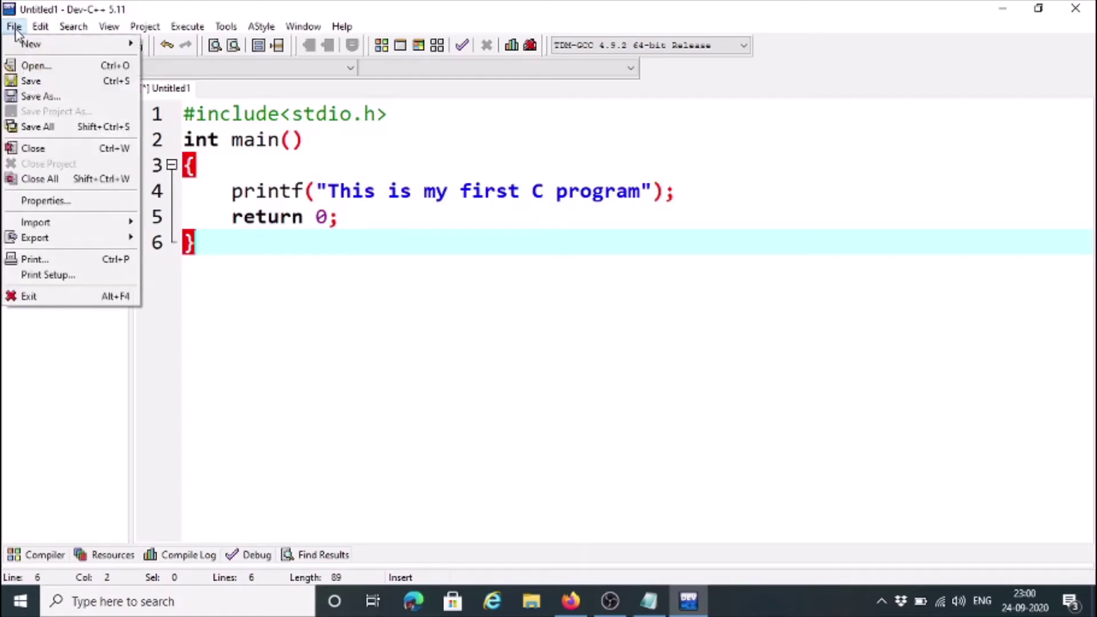
click(30, 82)
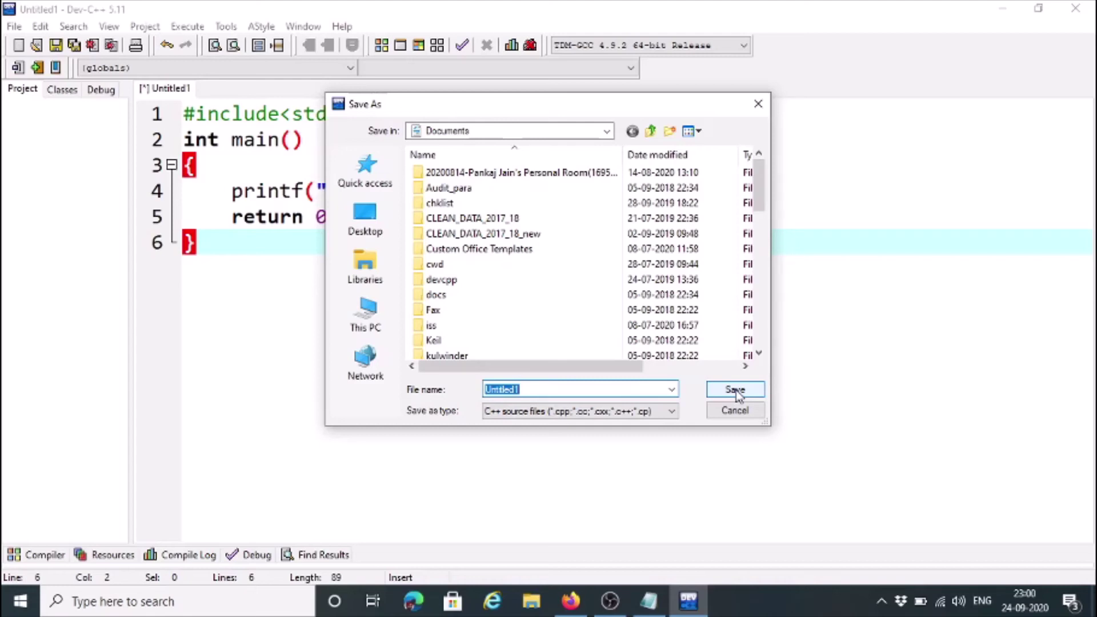
text(sampl)
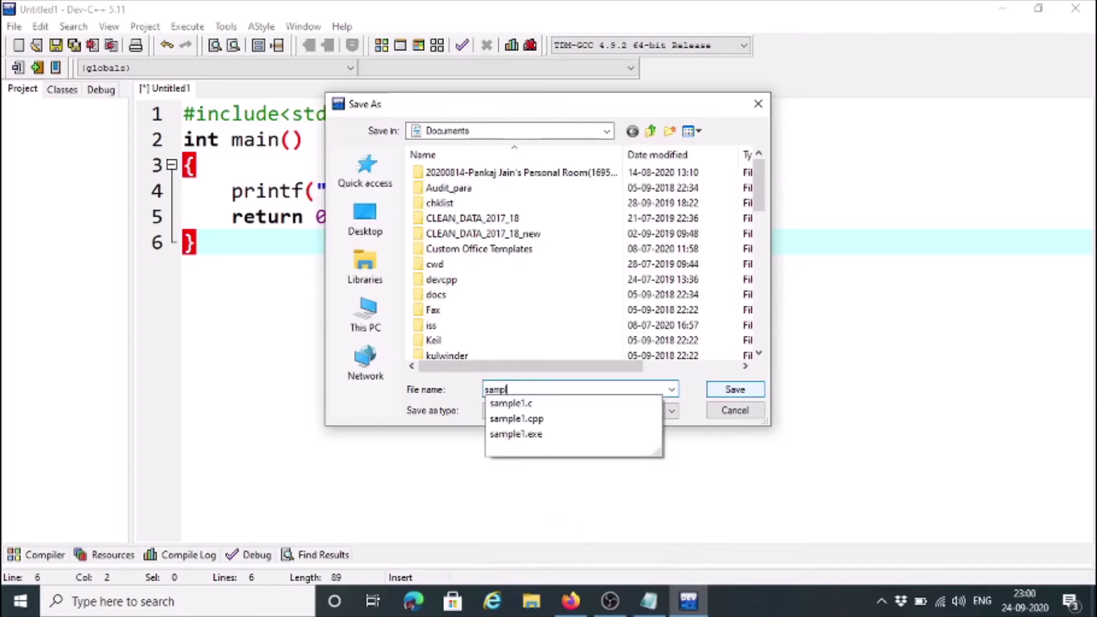
text(e)
text(1)
text(.)
key(BackSpace)
key(BackSpace)
text(2)
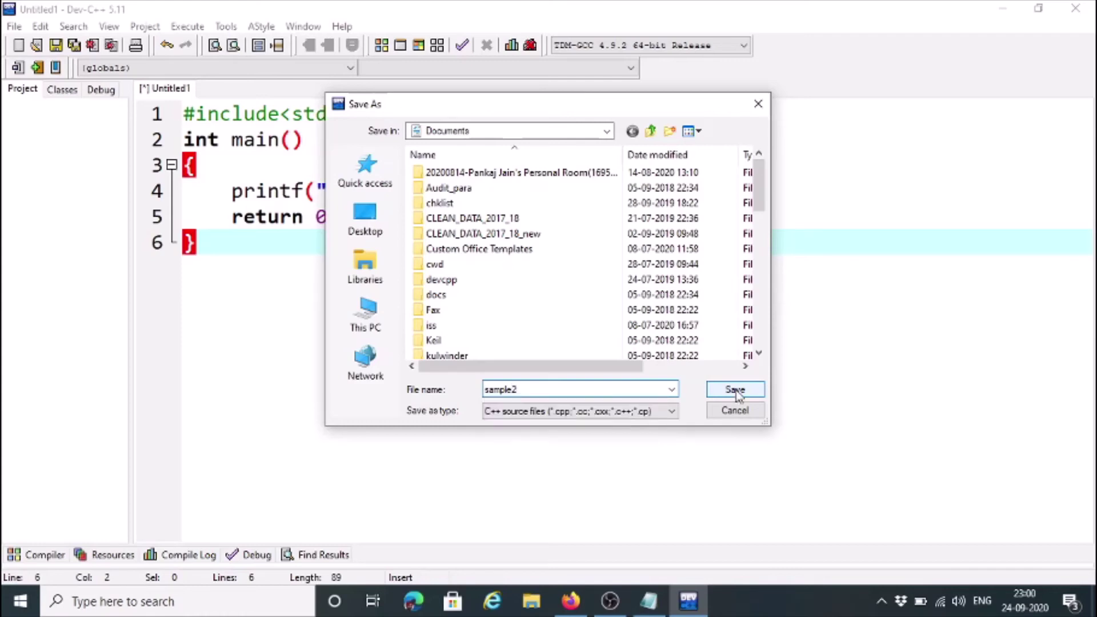
text(.c)
click(750, 392)
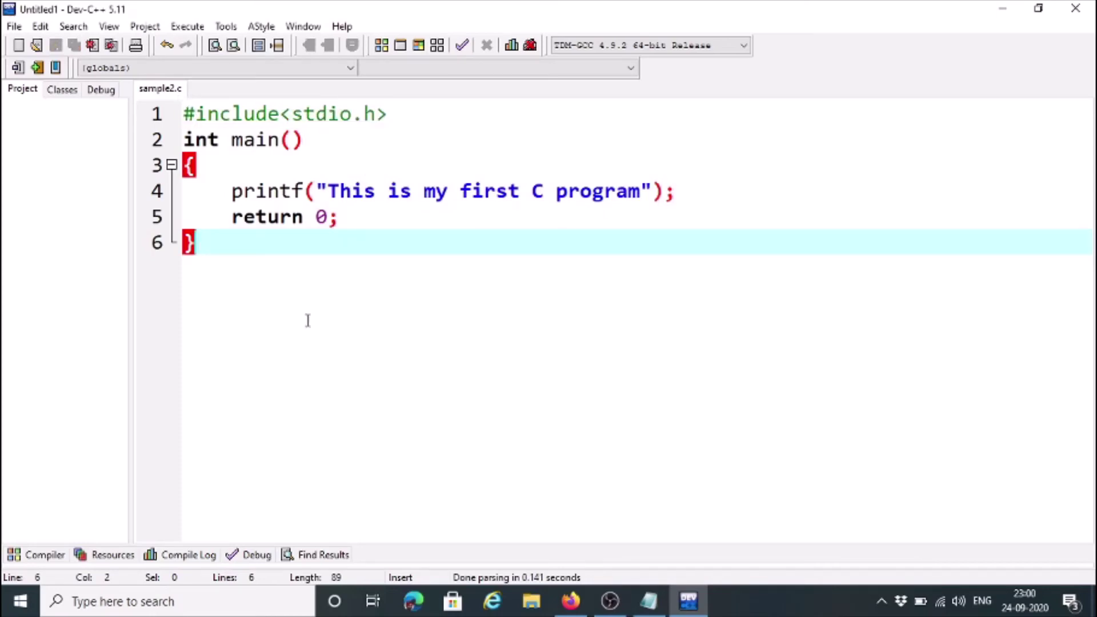
Compile sample2.c and check the error and warning counts in the compilation results
click(189, 27)
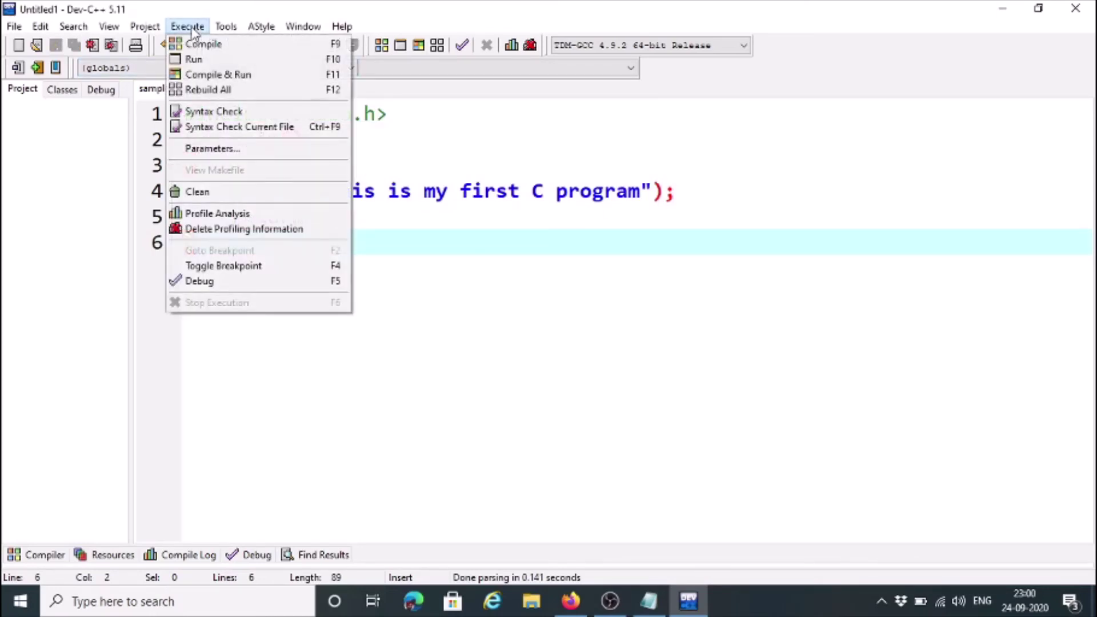
click(200, 46)
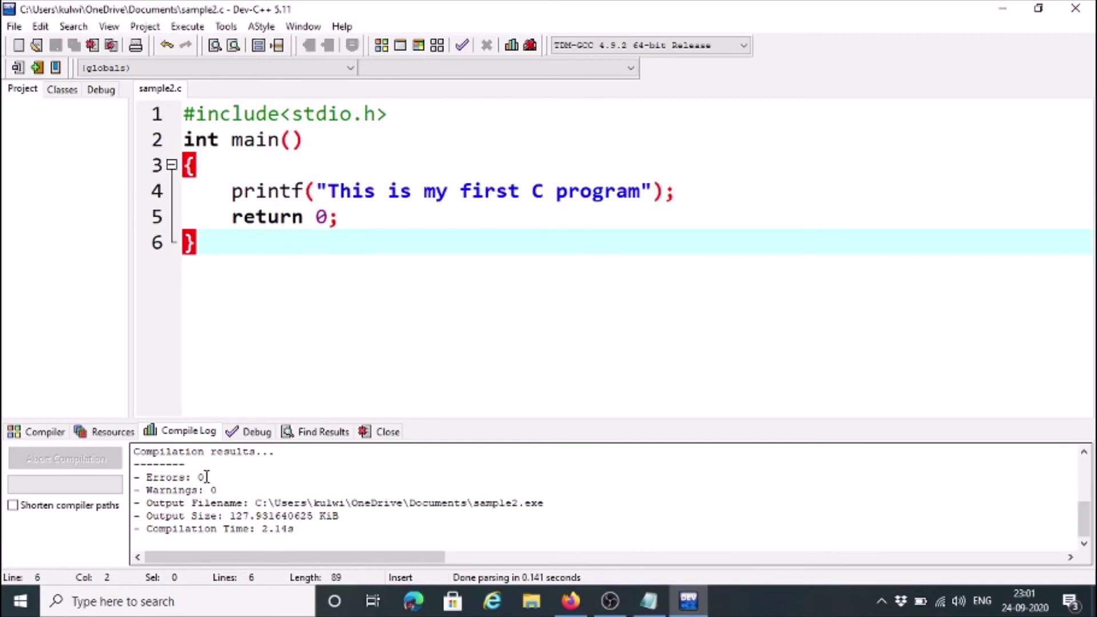
drag(205, 477, 147, 479)
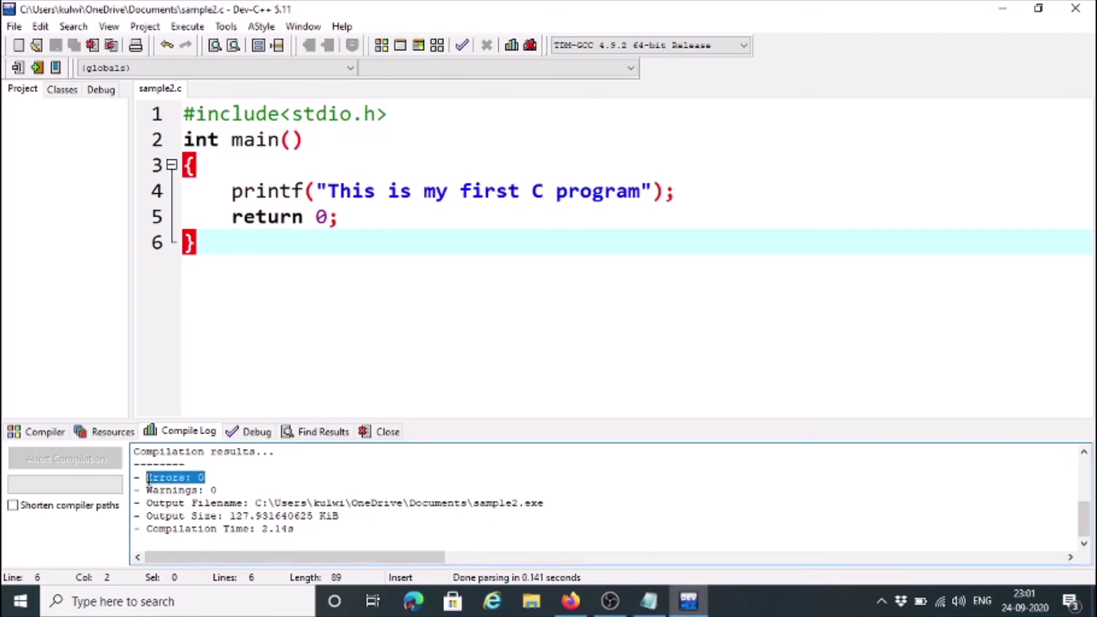
drag(213, 490, 148, 491)
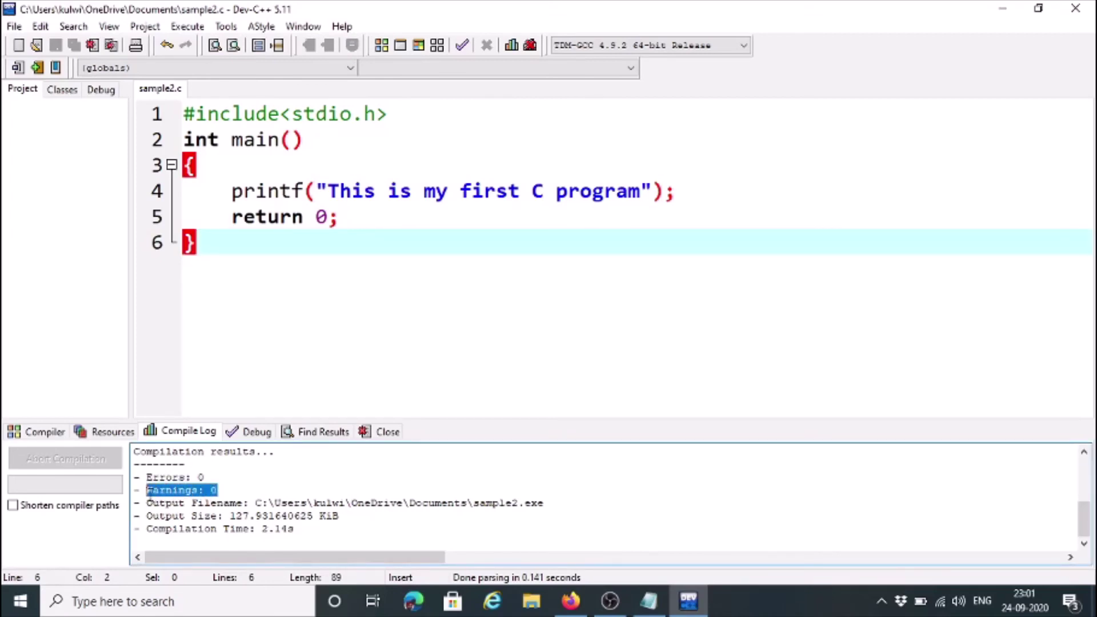
click(386, 298)
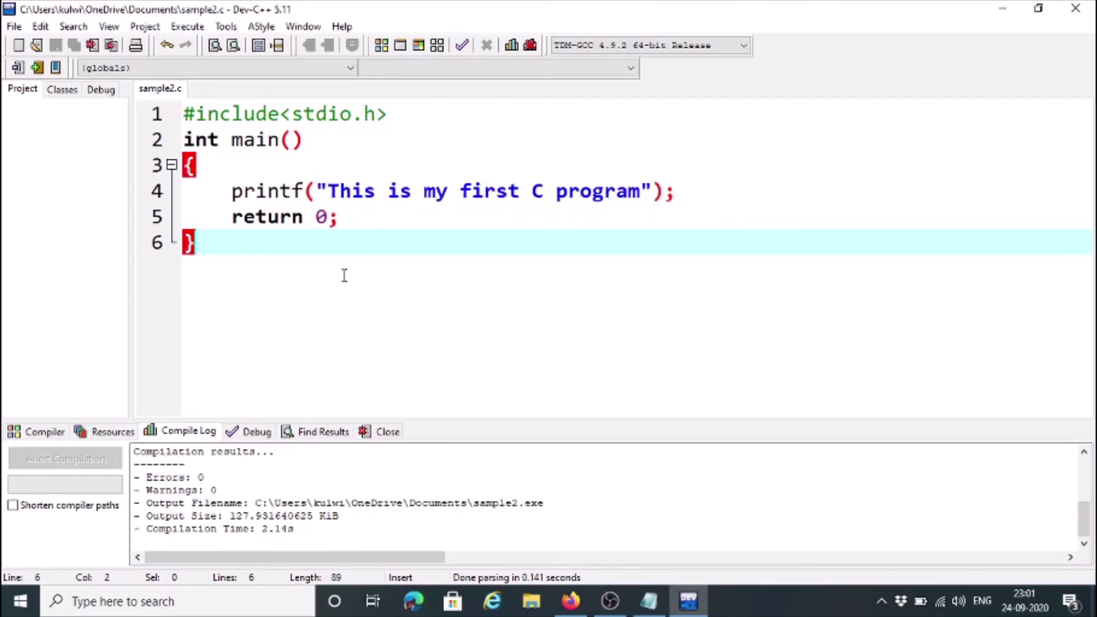
Remove the semicolon at the end of the printf statement, then save and compile the file to test the compiler's error reporting
click(676, 192)
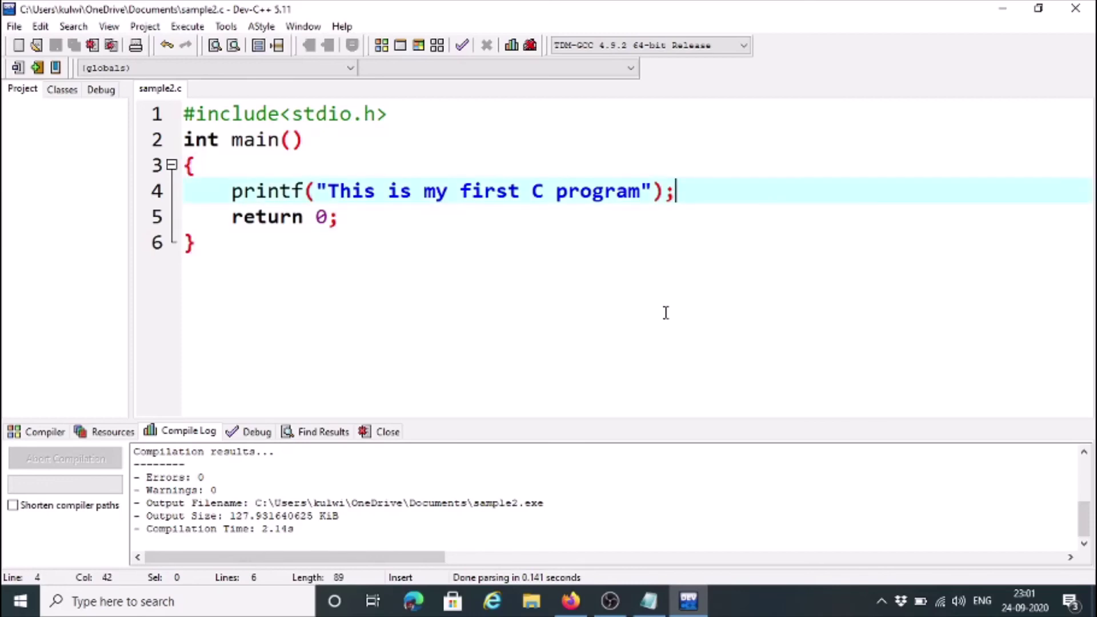
key(BackSpace)
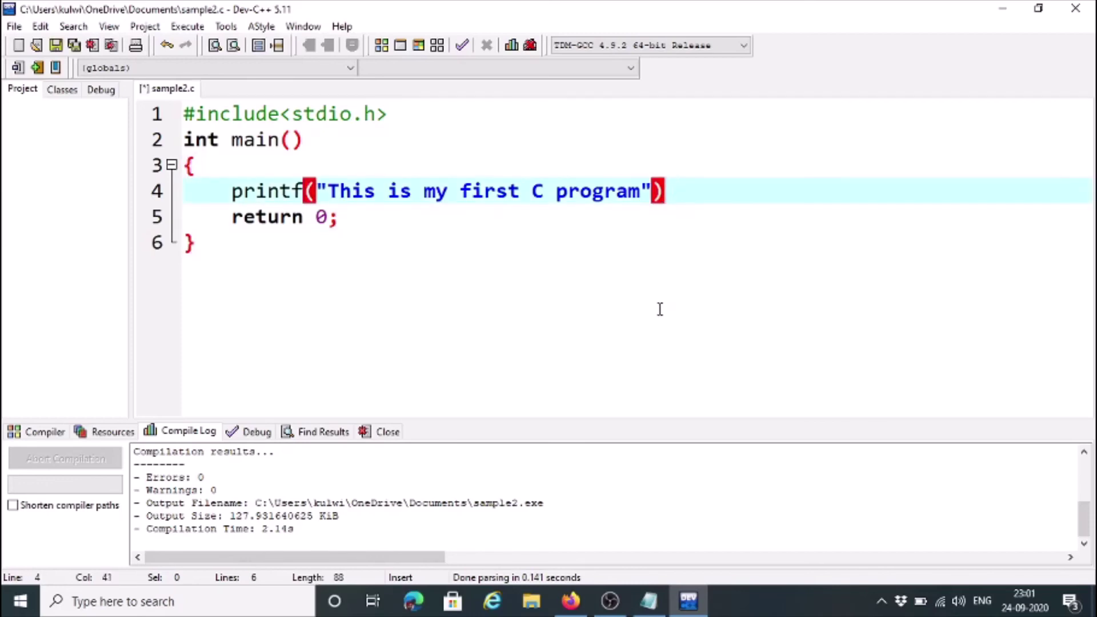
click(56, 46)
click(188, 26)
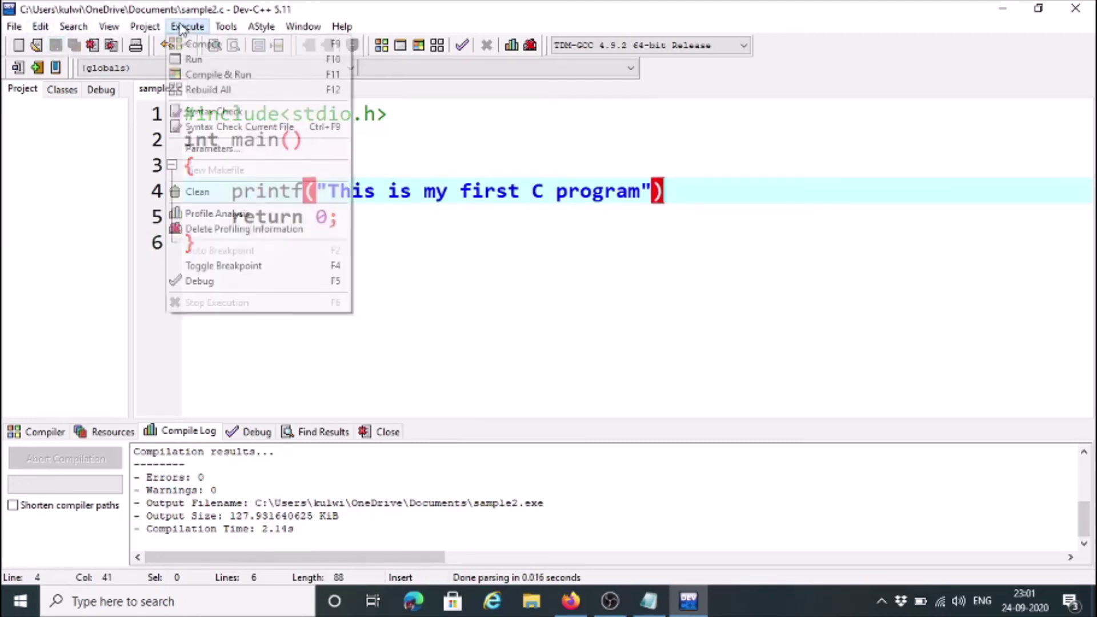
click(194, 44)
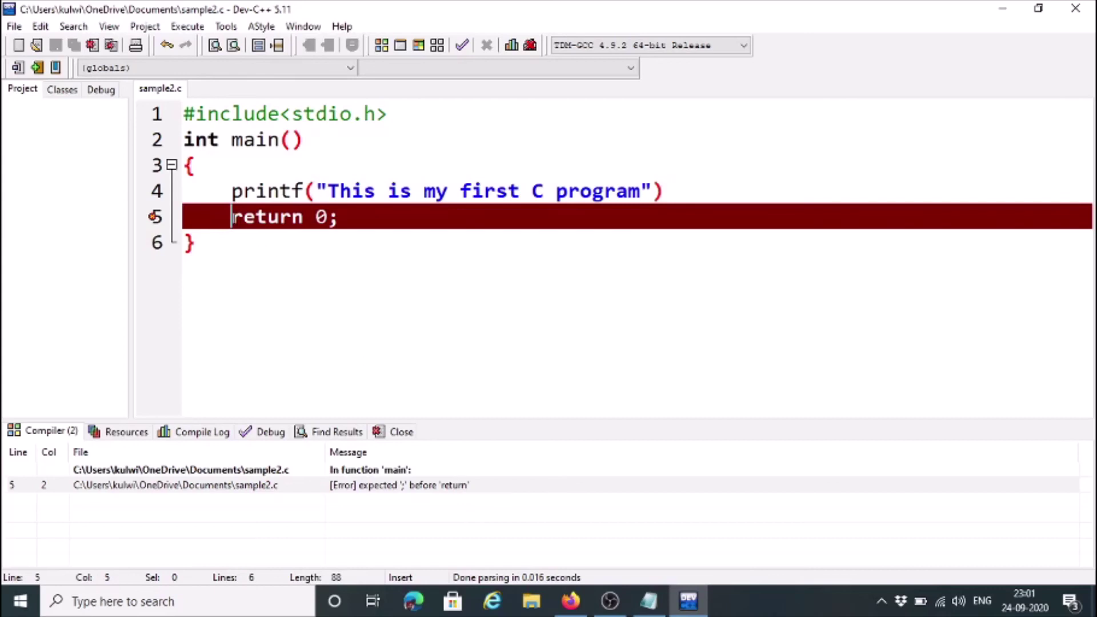
Put the semicolon back at the end of the printf statement, then save and recompile the file
click(677, 193)
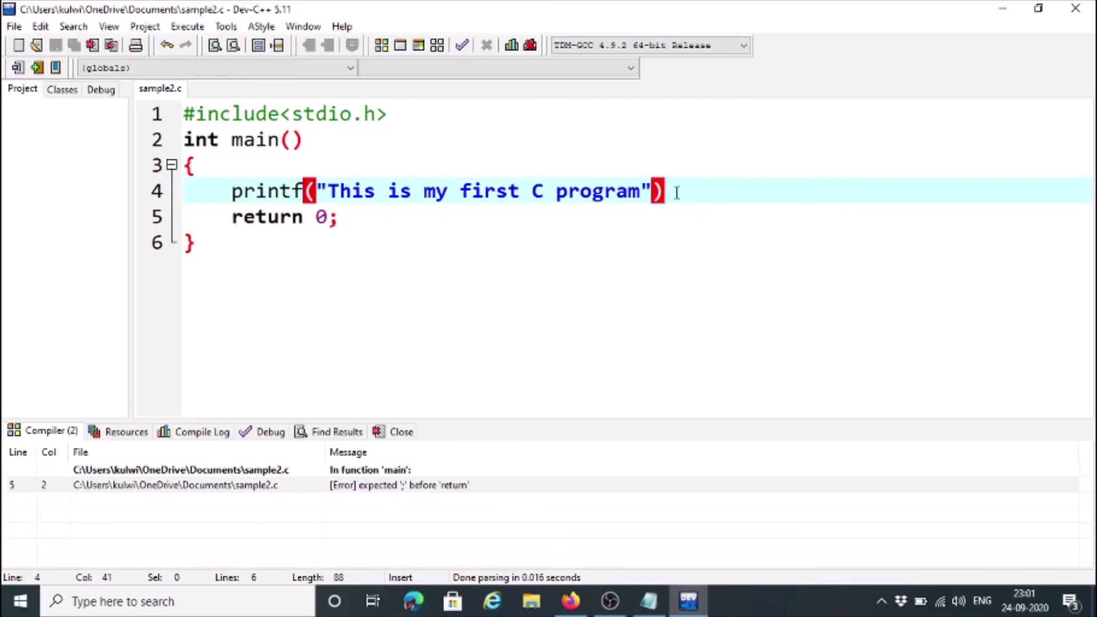
text(;)
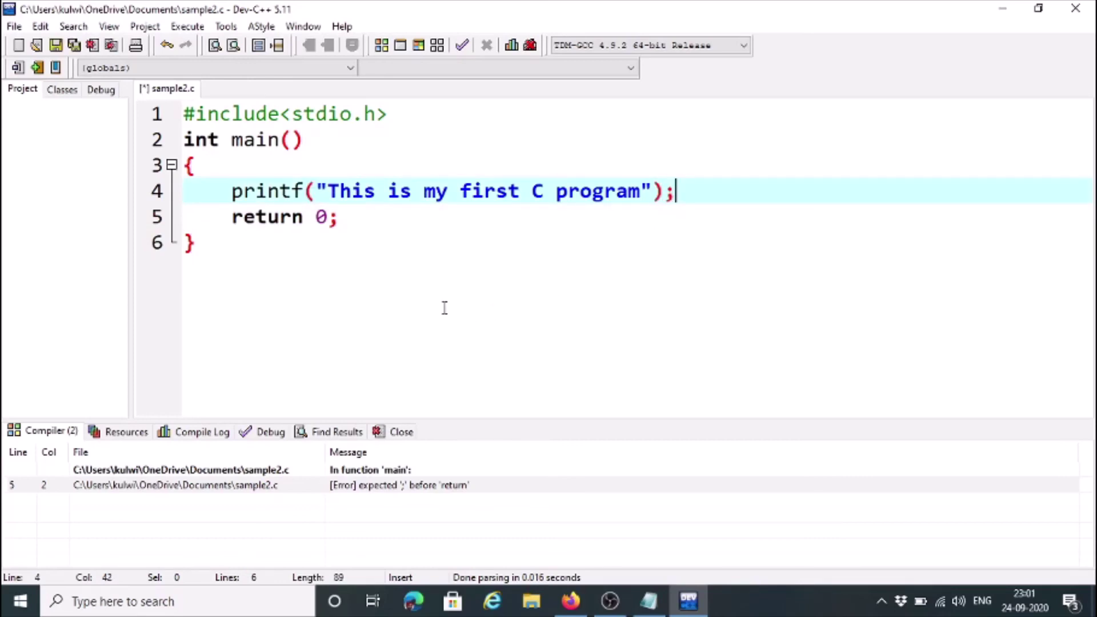
click(58, 47)
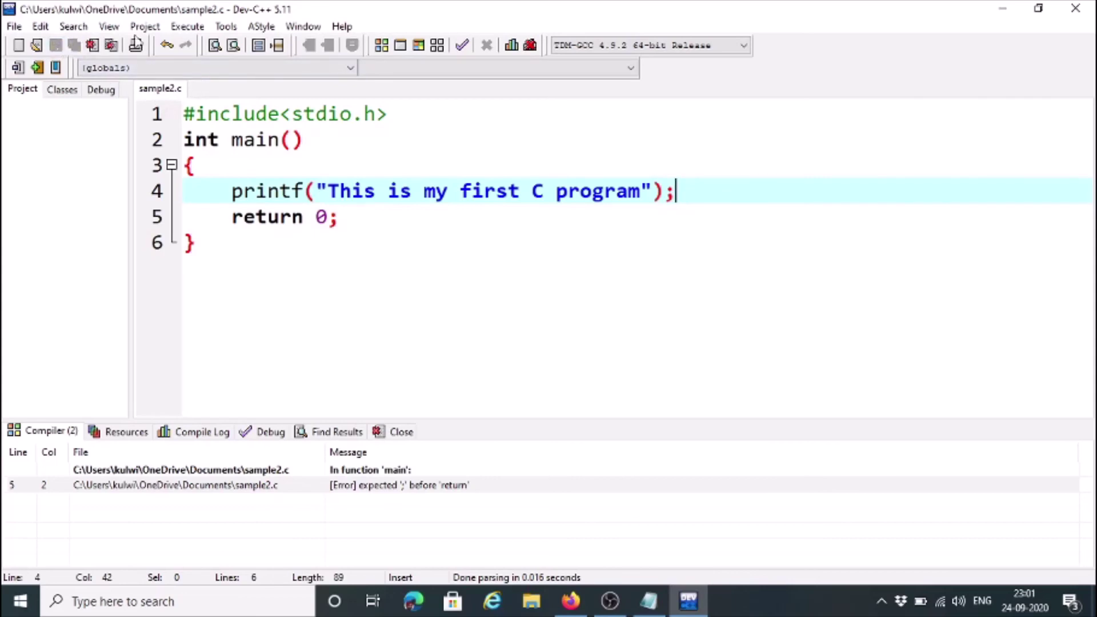
click(183, 27)
click(197, 44)
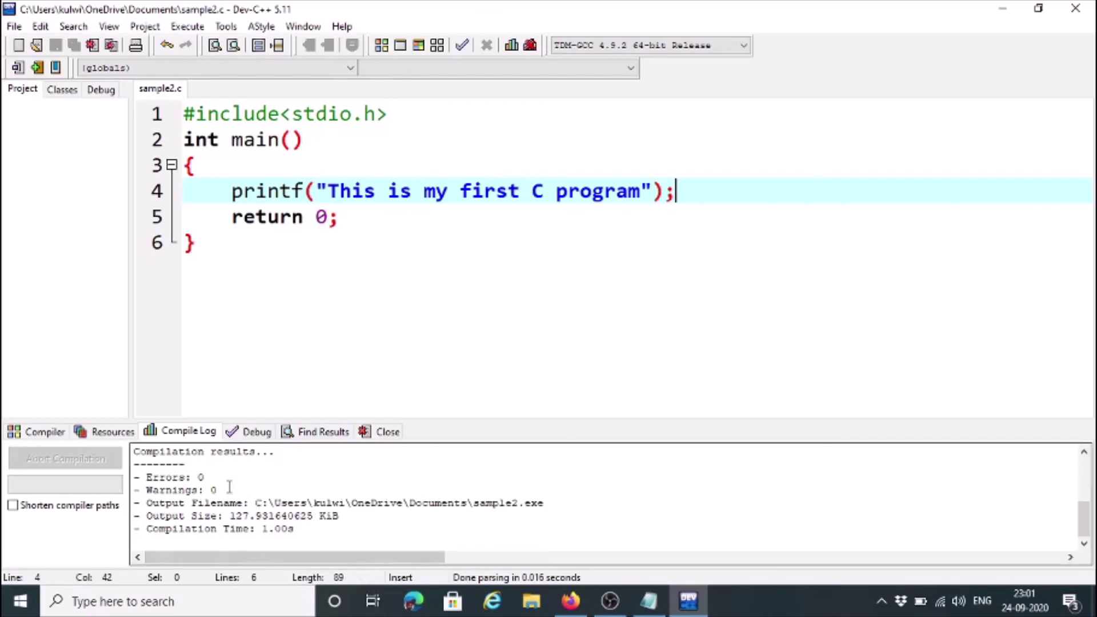
Run the compiled program, view its output in the console window and dismiss the console
click(188, 26)
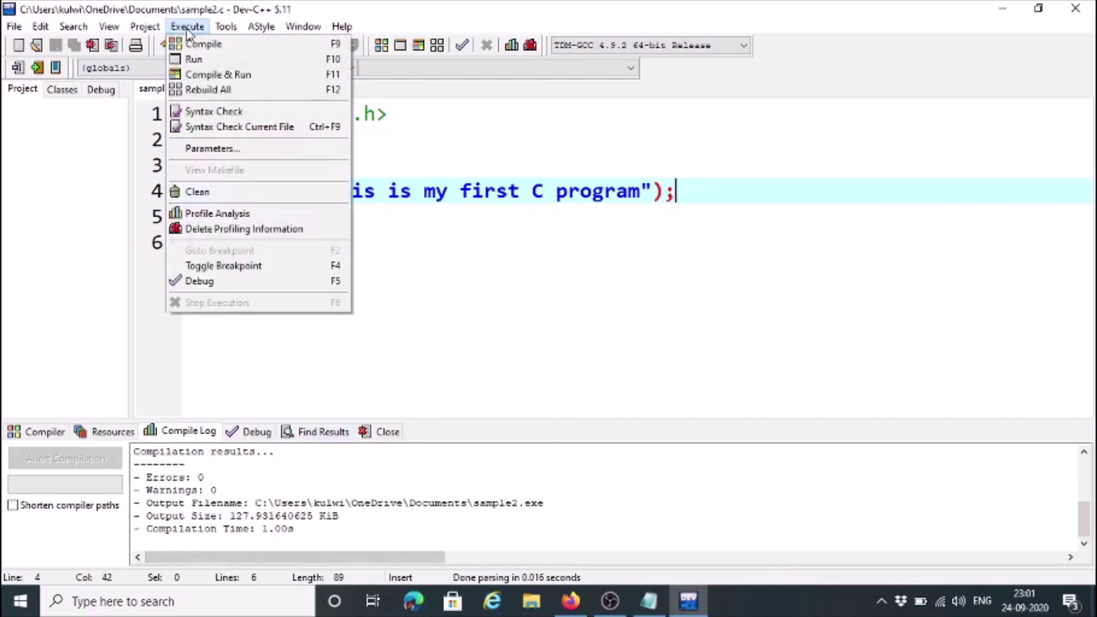
click(191, 59)
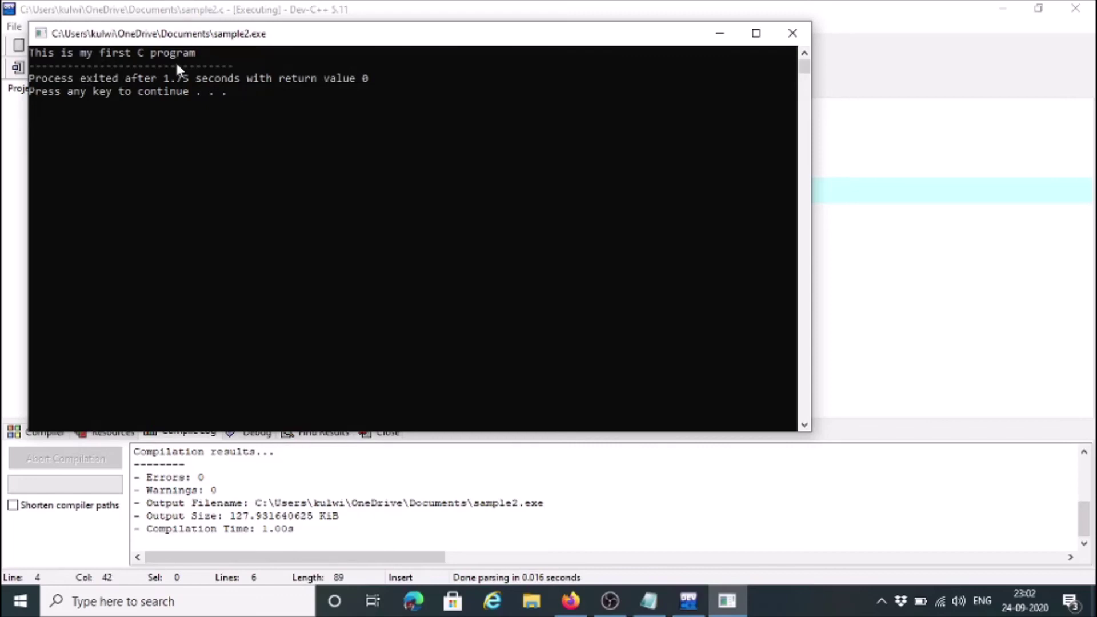
key(Return)
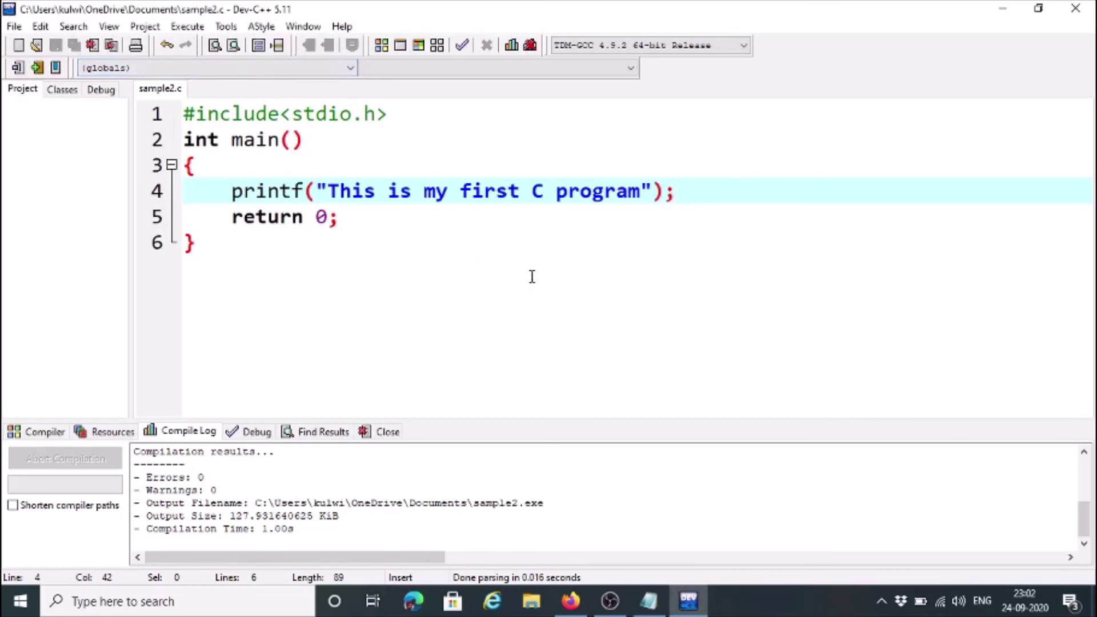